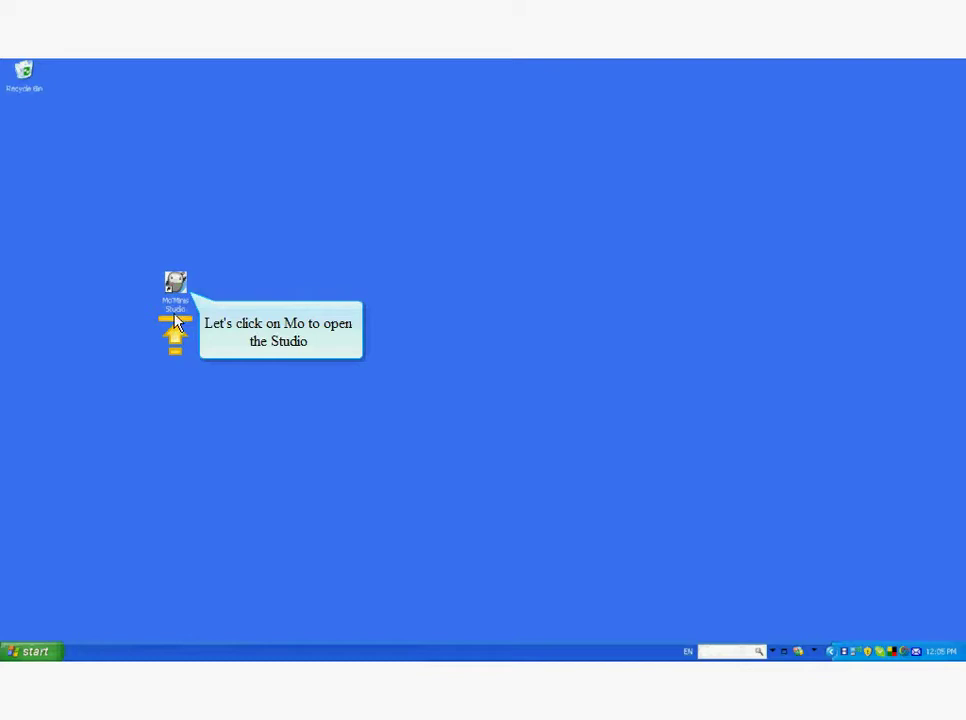
# - Launch MoMinis Studio from its Mo icon on the Windows XP desktop
pyautogui.doubleClick(175, 287)
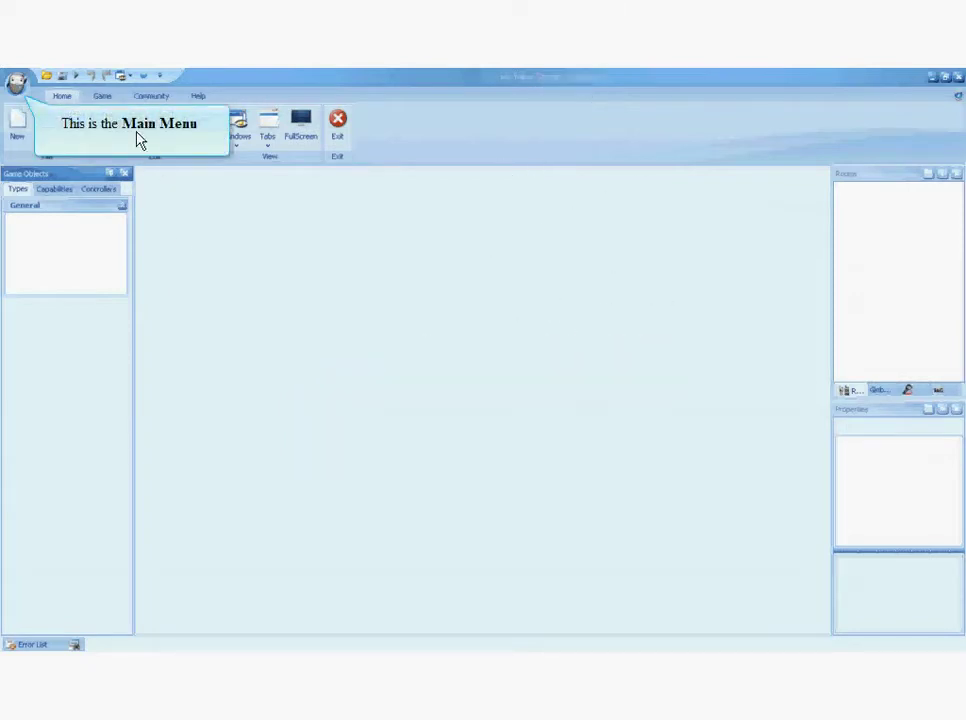
# - Open the MyFirstTutorial.mom project from the main application menu
pyautogui.click(17, 84)
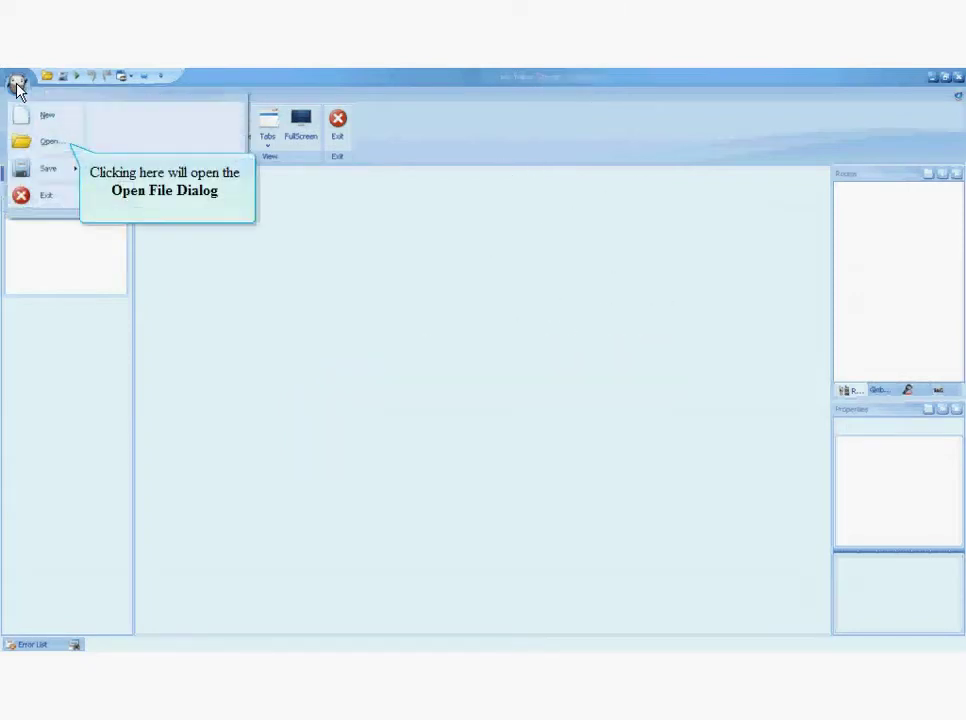
pyautogui.click(47, 144)
pyautogui.click(436, 221)
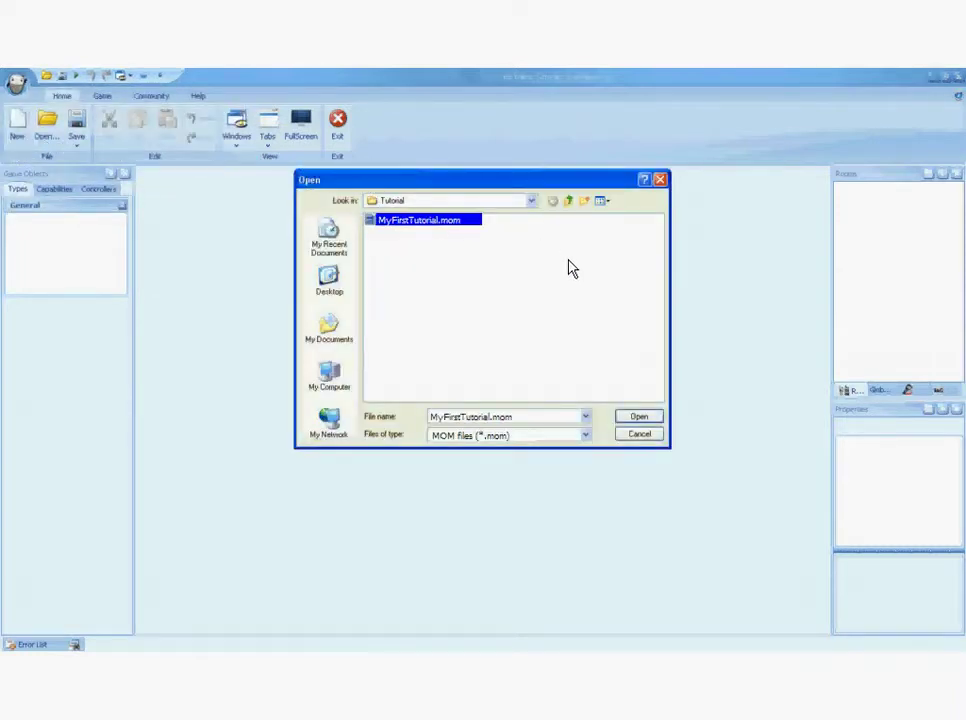
pyautogui.click(637, 417)
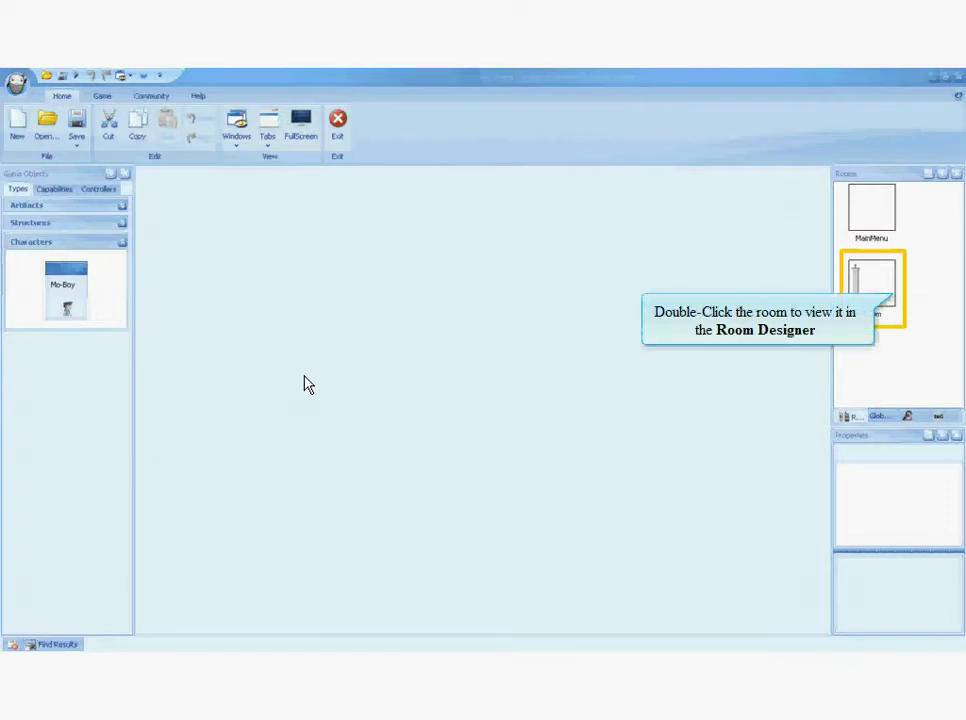
# - Open the Room in the Room Designer, showing Mo-Boy standing on a pillar
pyautogui.doubleClick(868, 296)
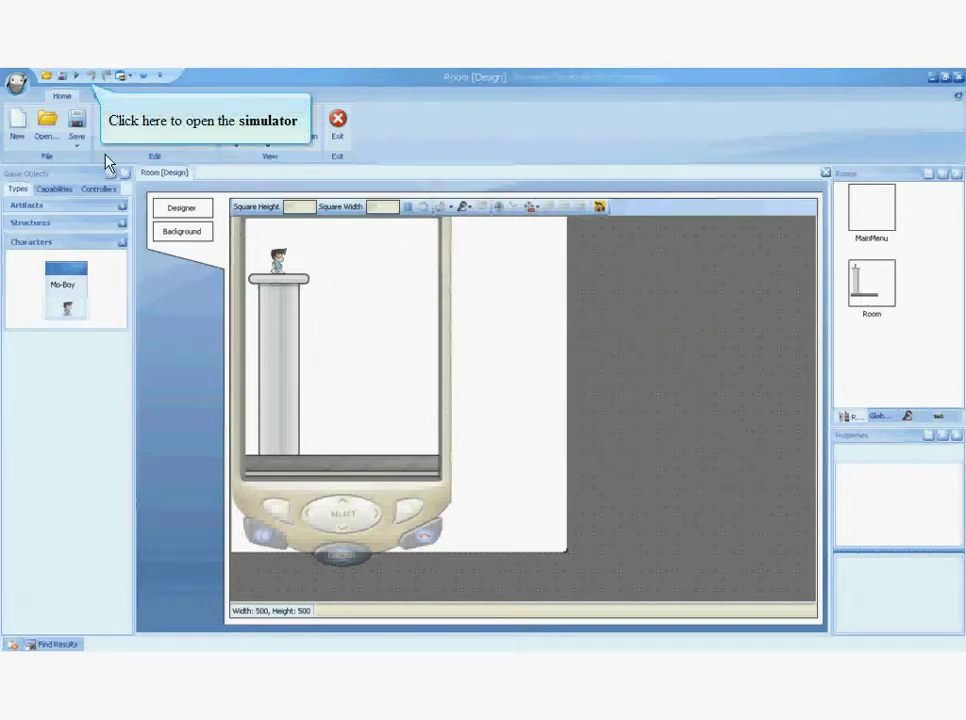
pyautogui.click(75, 75)
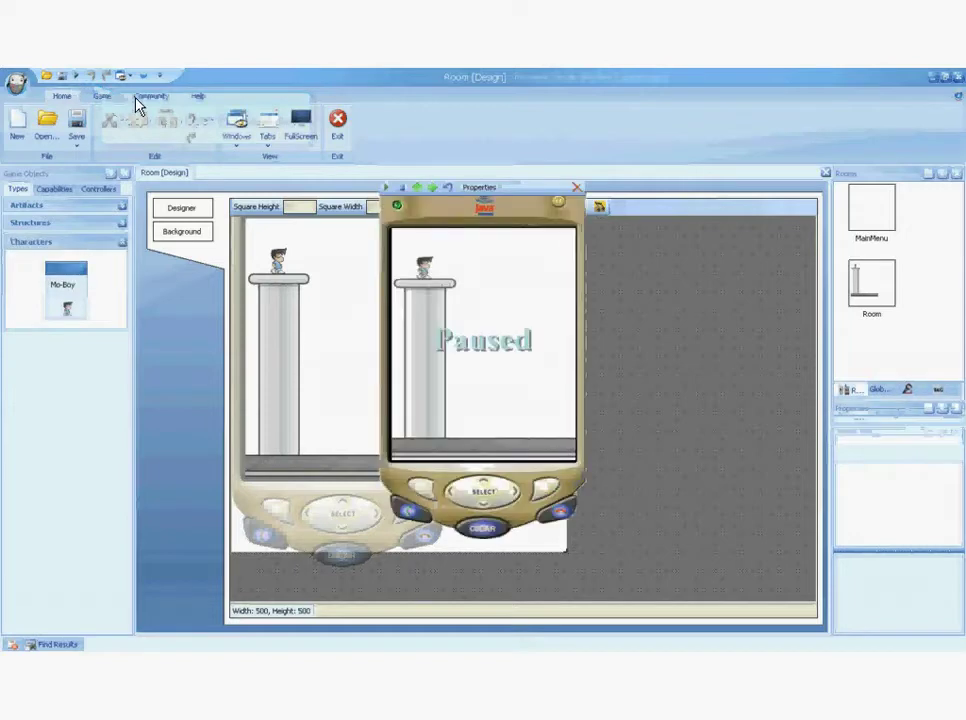
pyautogui.click(388, 192)
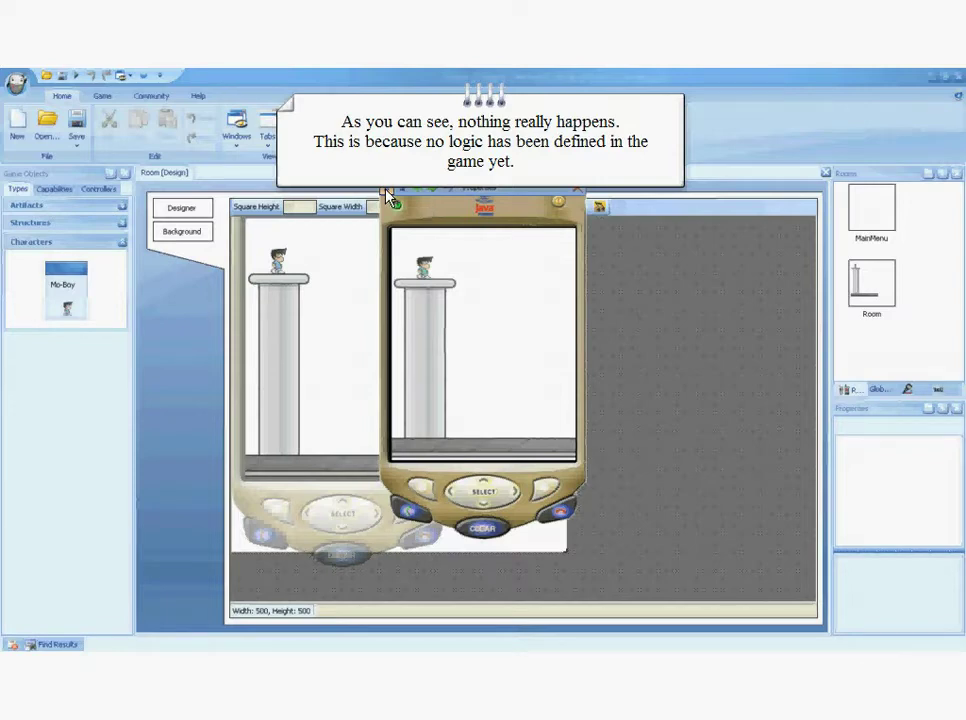
pyautogui.click(576, 188)
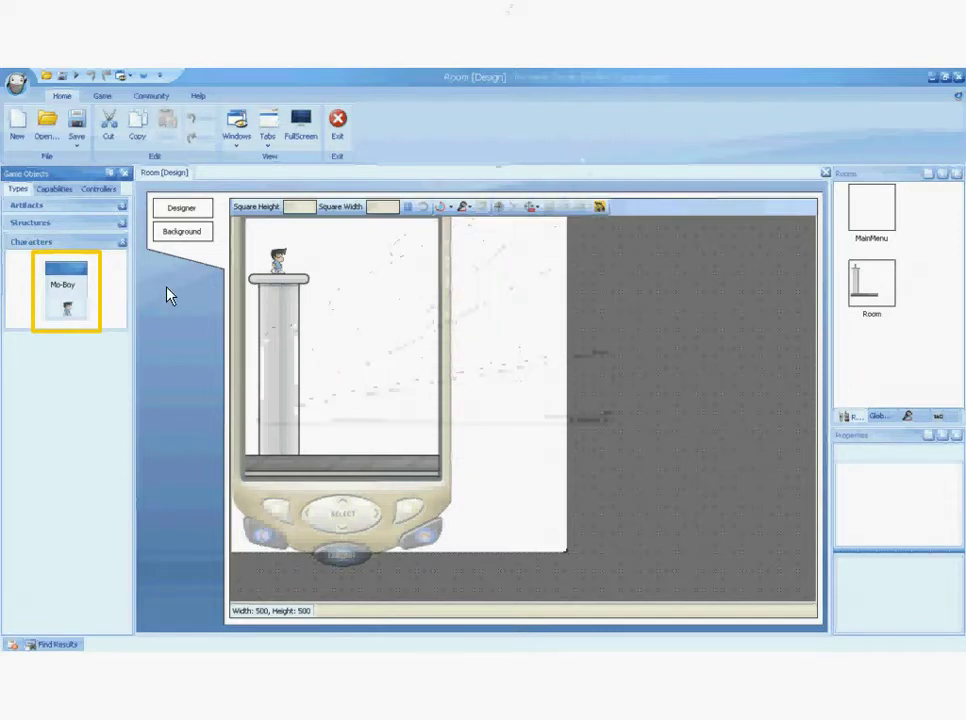
# - Open Mo-Boy's object editor and view his ten animation resources, with Standing as default
pyautogui.doubleClick(61, 290)
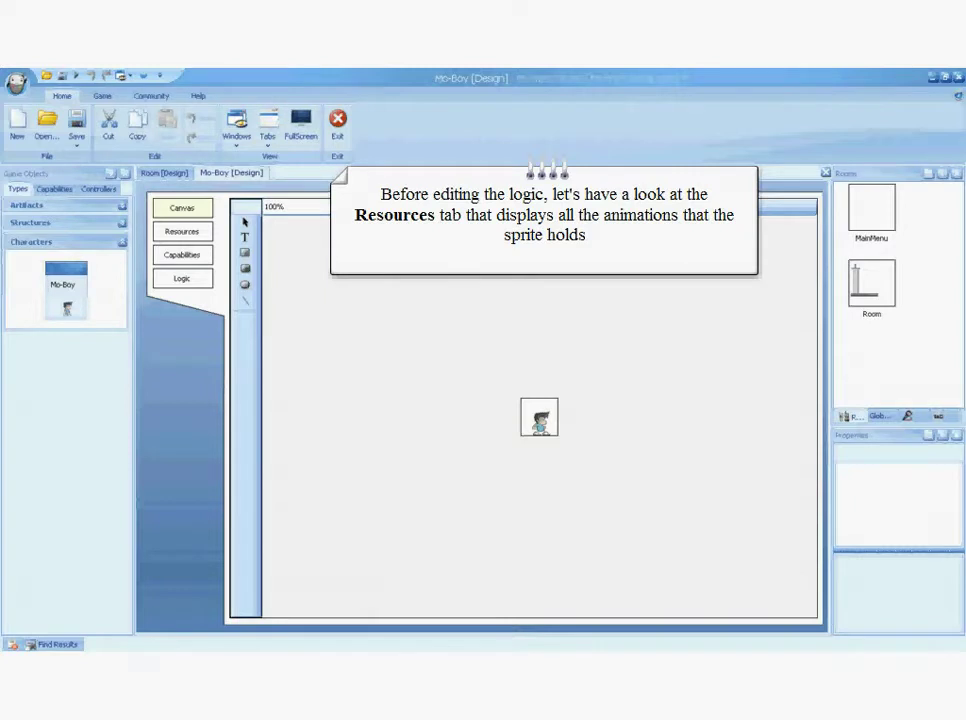
pyautogui.click(181, 233)
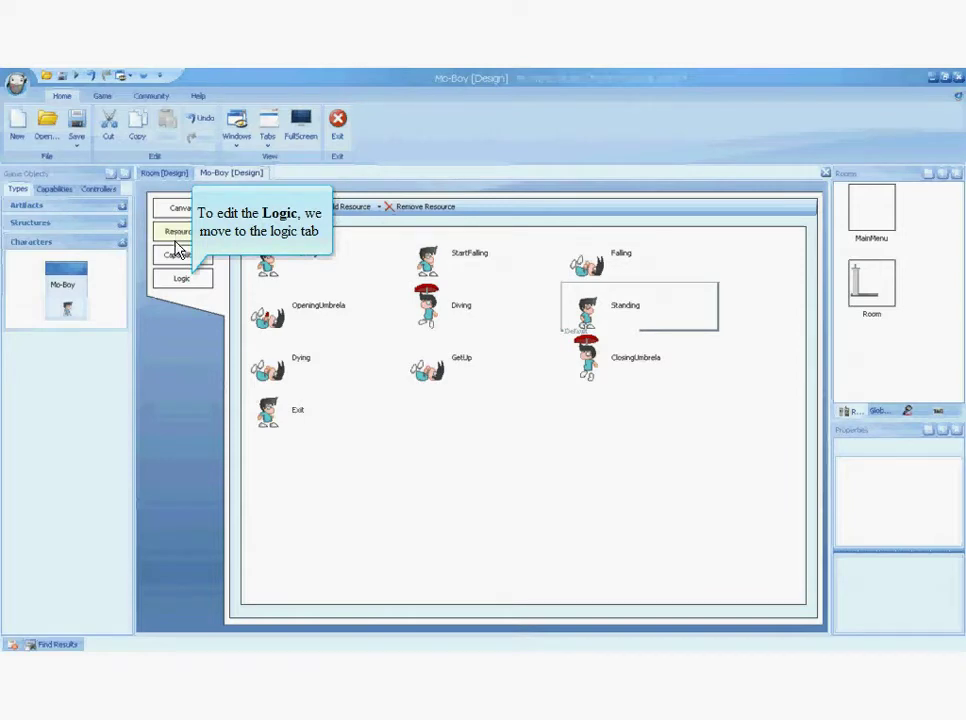
# - Switch Mo-Boy's editor to the Logic page listing Create, Keyboard and Game Cycle events
pyautogui.click(185, 283)
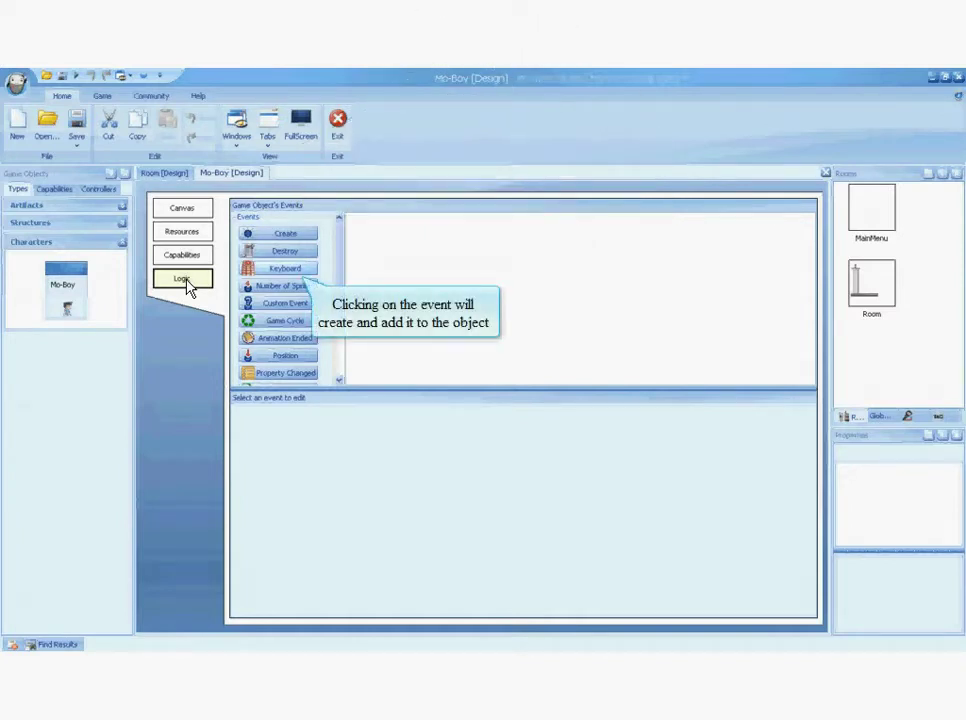
# - Add a Keyboard event to Mo-Boy that fires on the RIGHT arrow in KeyDown state
pyautogui.click(290, 272)
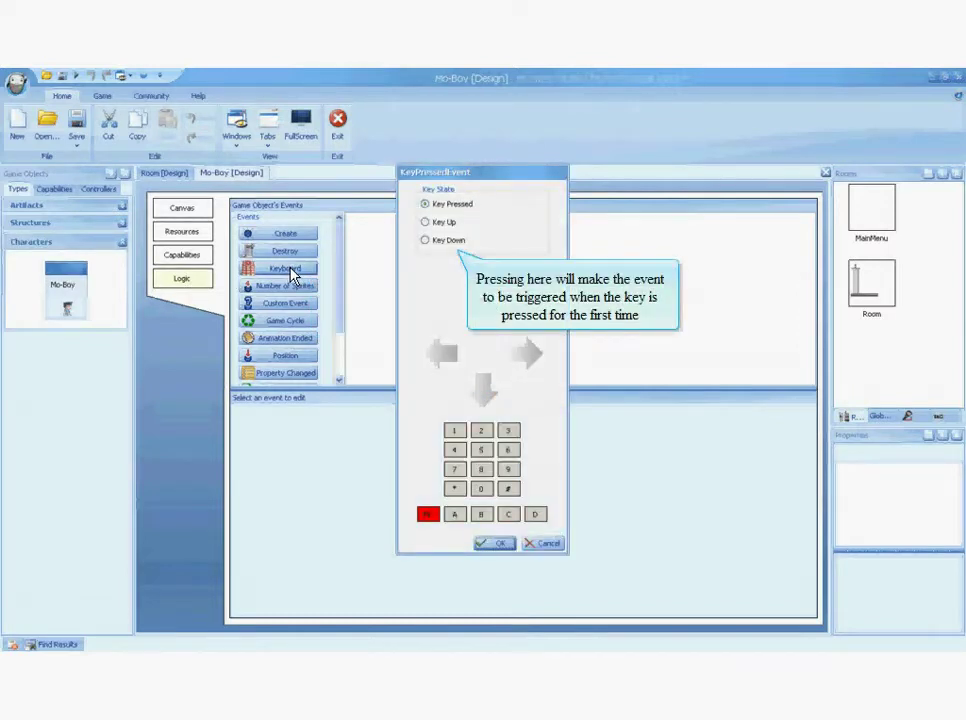
pyautogui.click(443, 247)
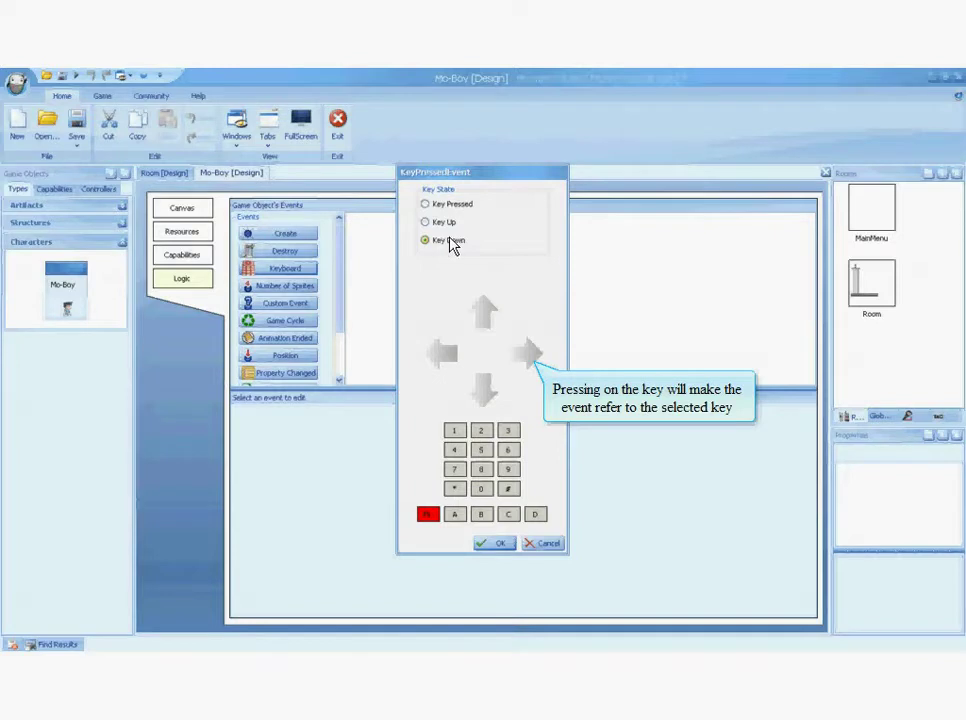
pyautogui.click(520, 347)
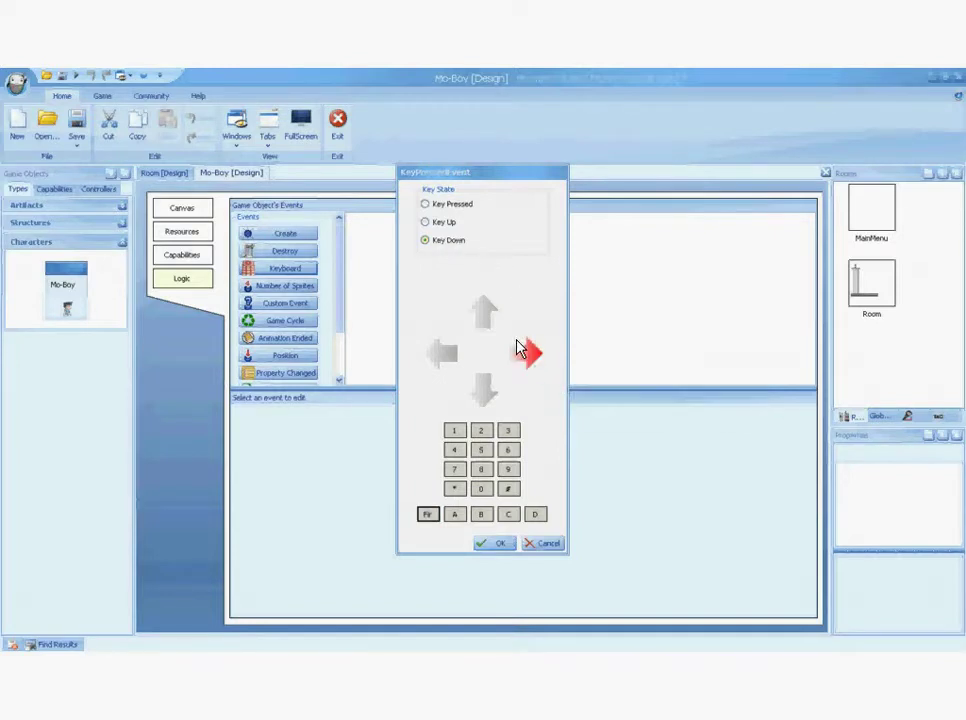
pyautogui.click(487, 544)
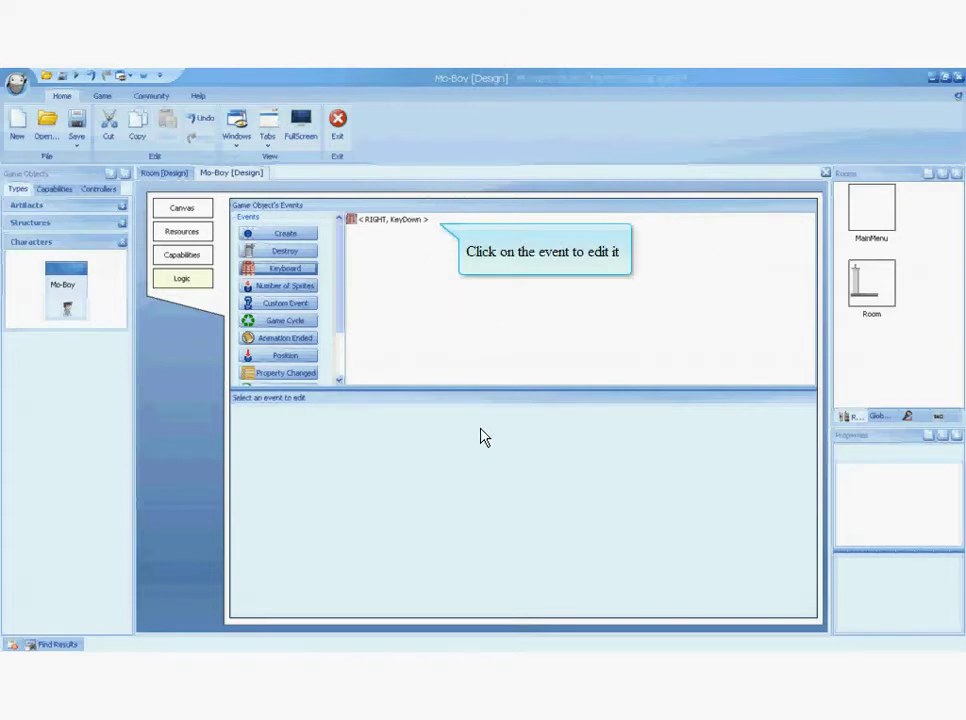
# - Add a Set Speed action of 40 at angle 0 to the RIGHT KeyDown event
pyautogui.click(405, 221)
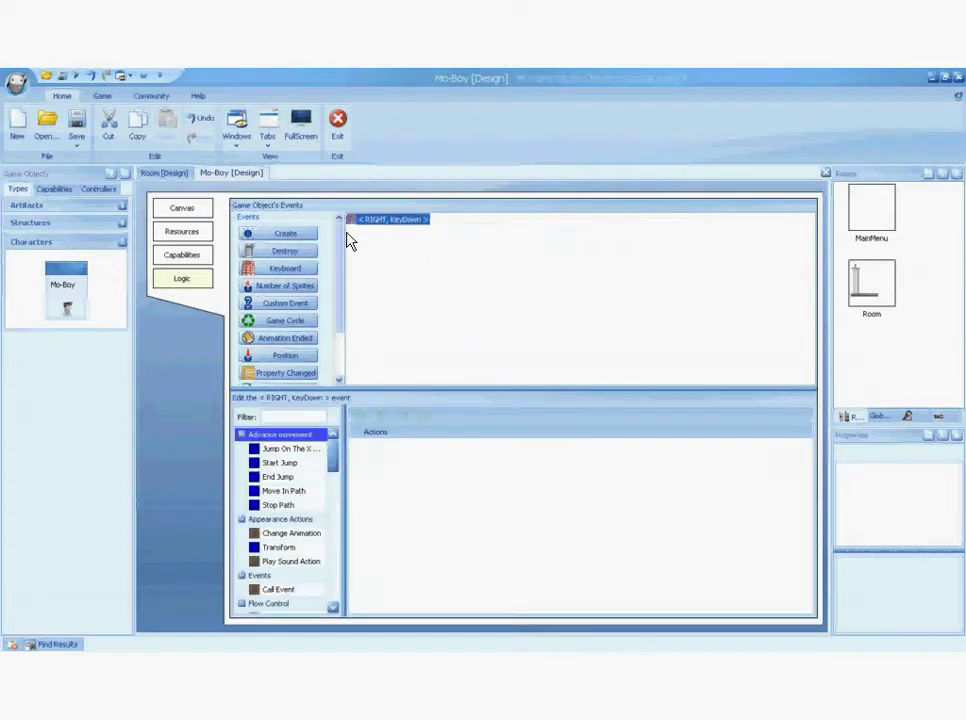
pyautogui.click(295, 416)
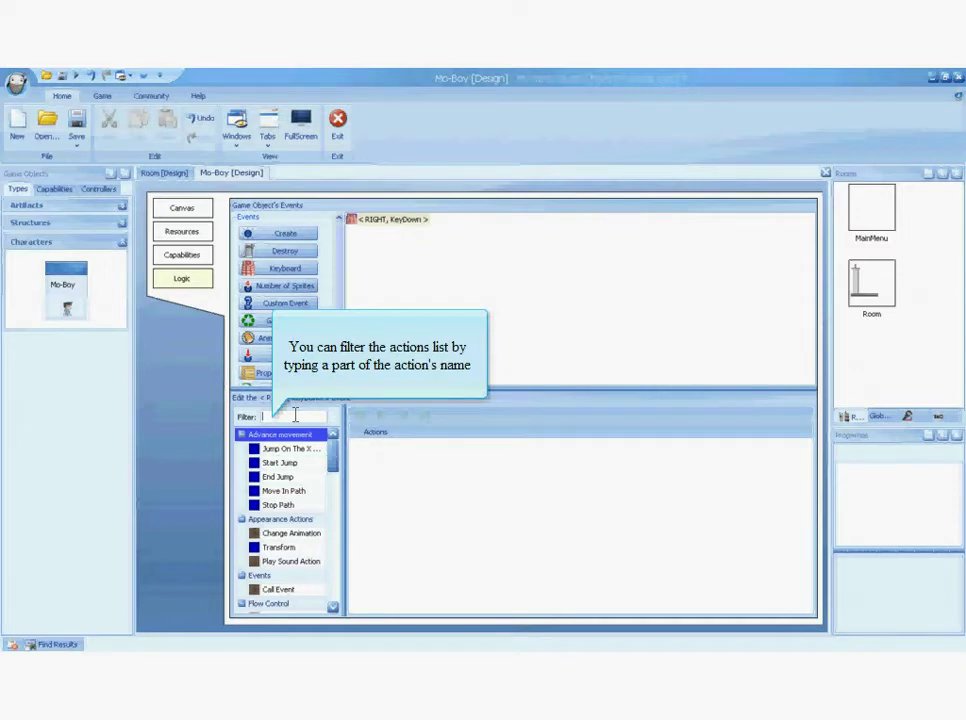
pyautogui.write('speed')
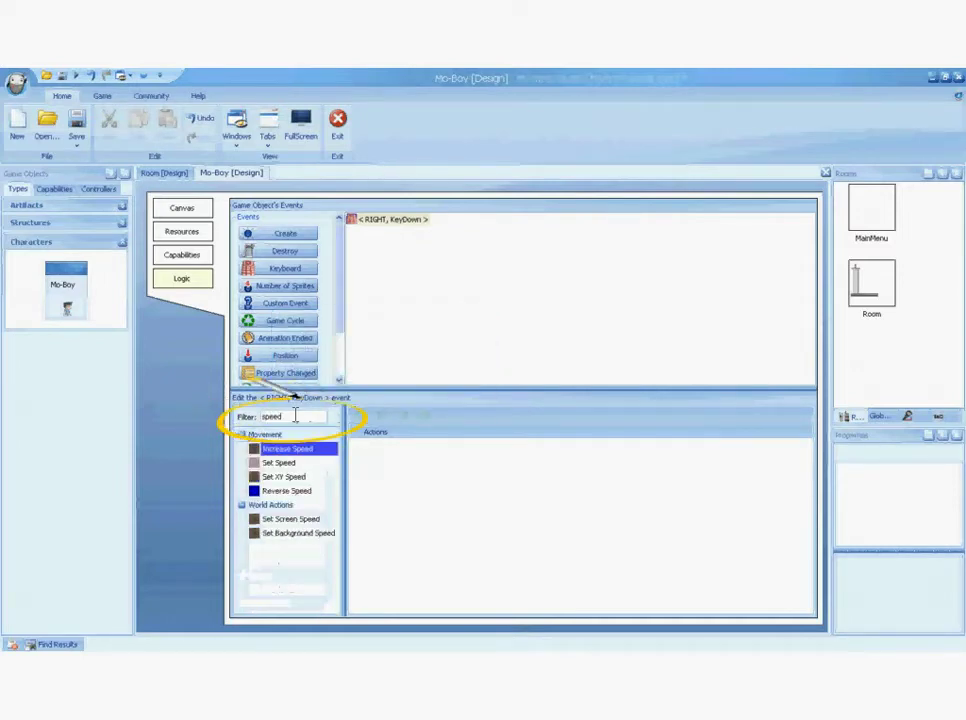
pyautogui.press('Down')
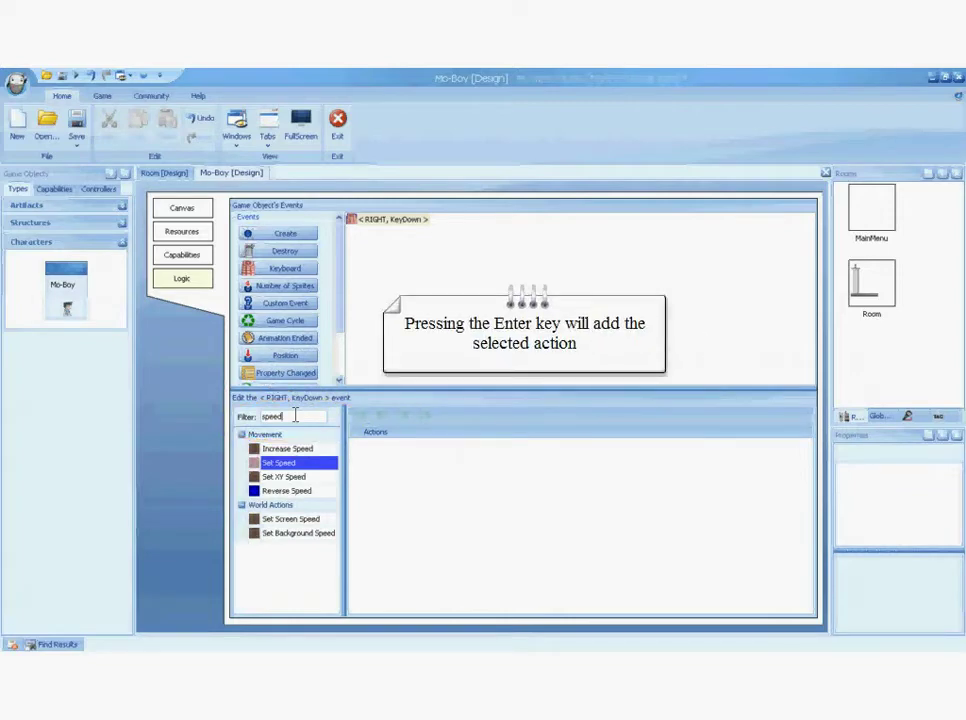
pyautogui.press('Return')
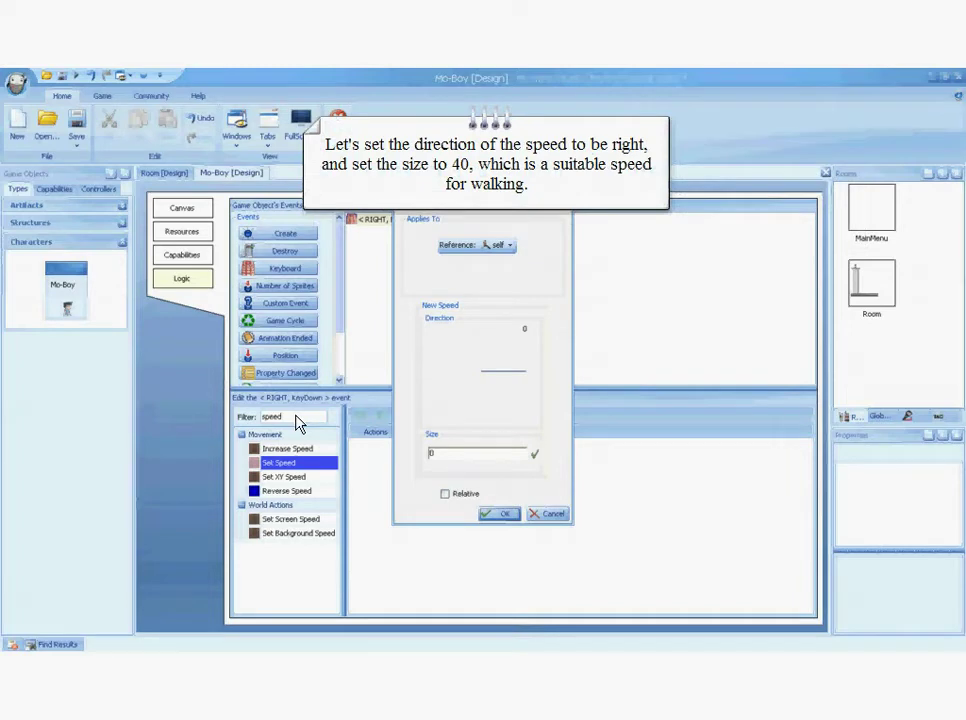
pyautogui.click(449, 453)
pyautogui.write('40')
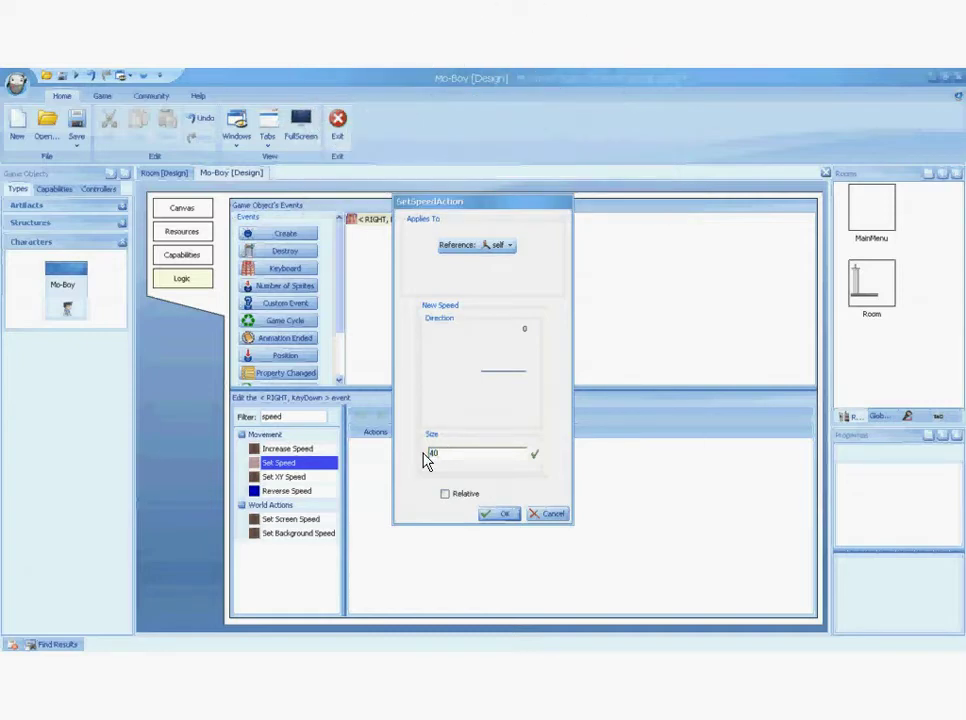
pyautogui.click(499, 513)
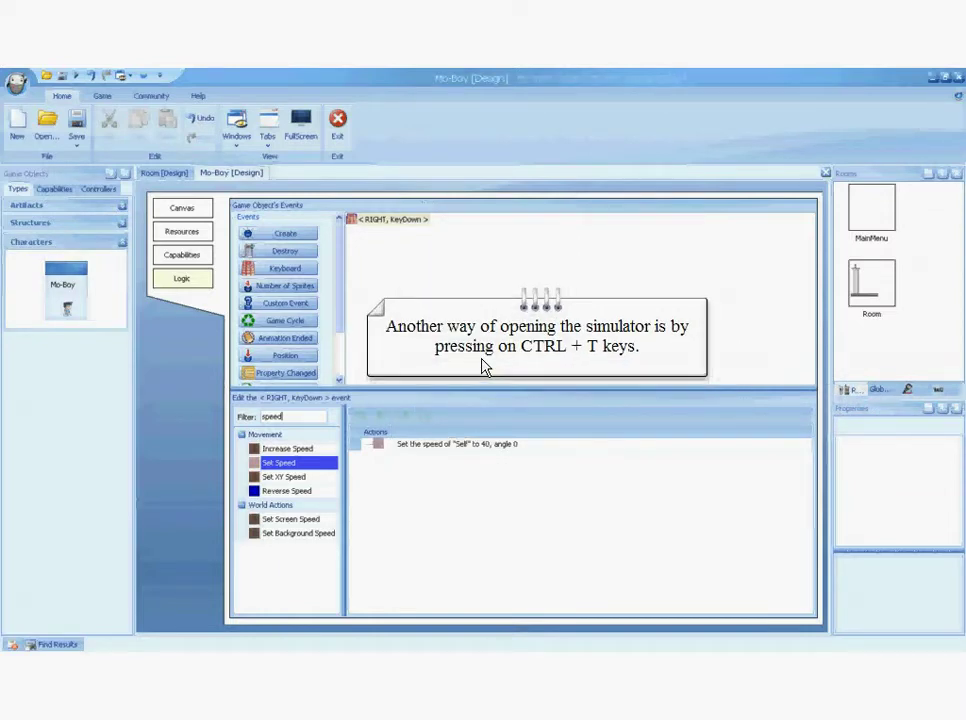
pyautogui.hotkey('ctrl', 't')
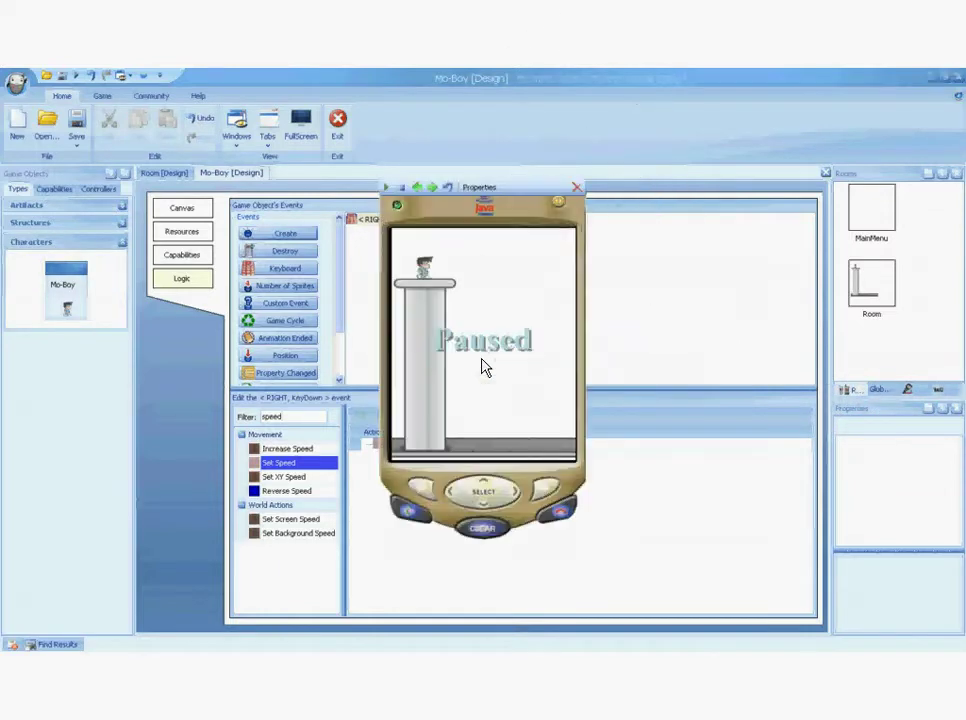
pyautogui.click(386, 187)
pyautogui.press('Right')
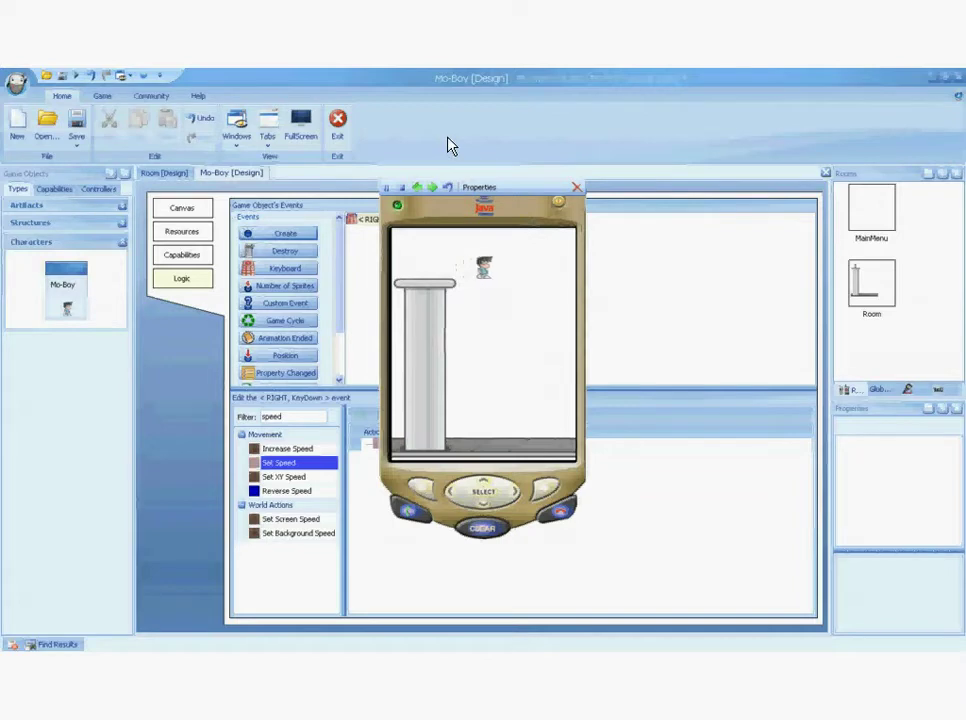
pyautogui.click(576, 188)
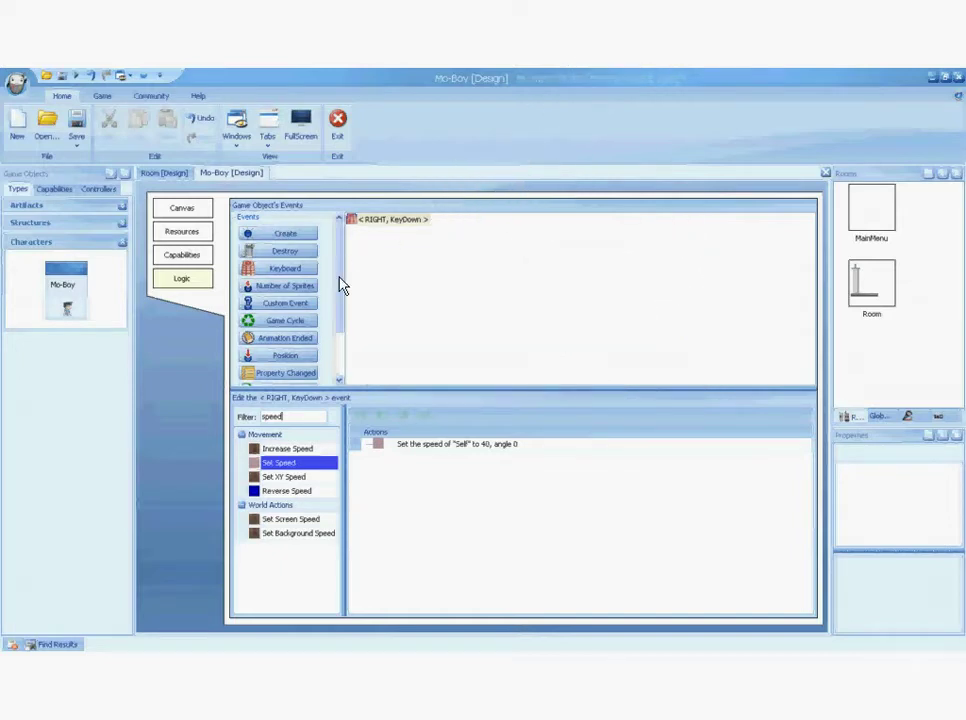
# - Add a Change Animation action to Walking on the RIGHT KeyDown event, then run the simulator
pyautogui.doubleClick(303, 416)
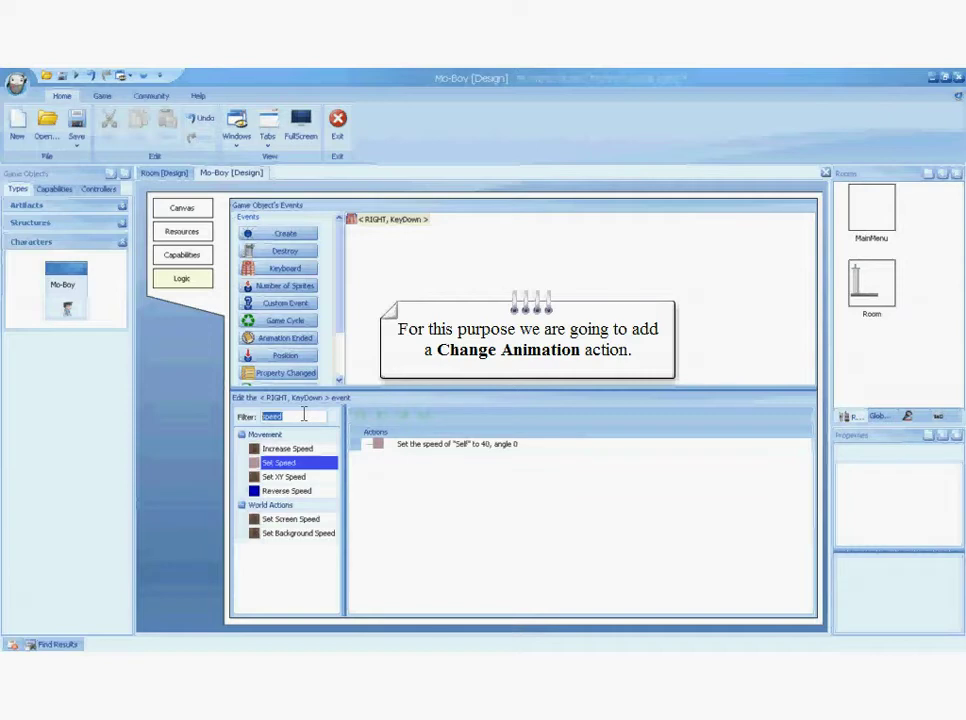
pyautogui.write('animation')
pyautogui.press('Return')
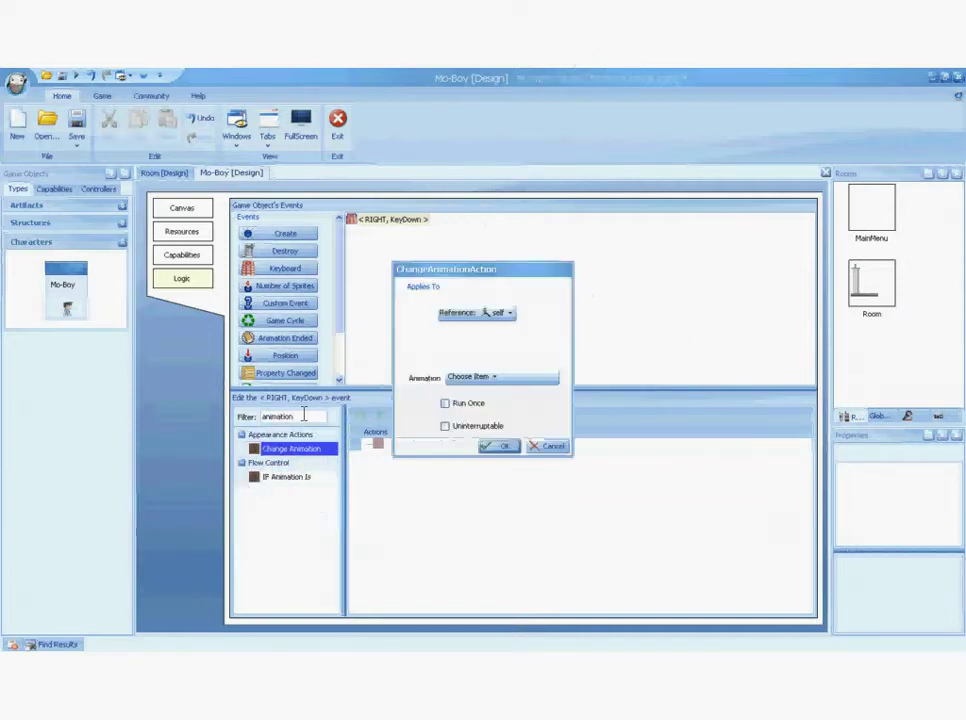
pyautogui.click(492, 376)
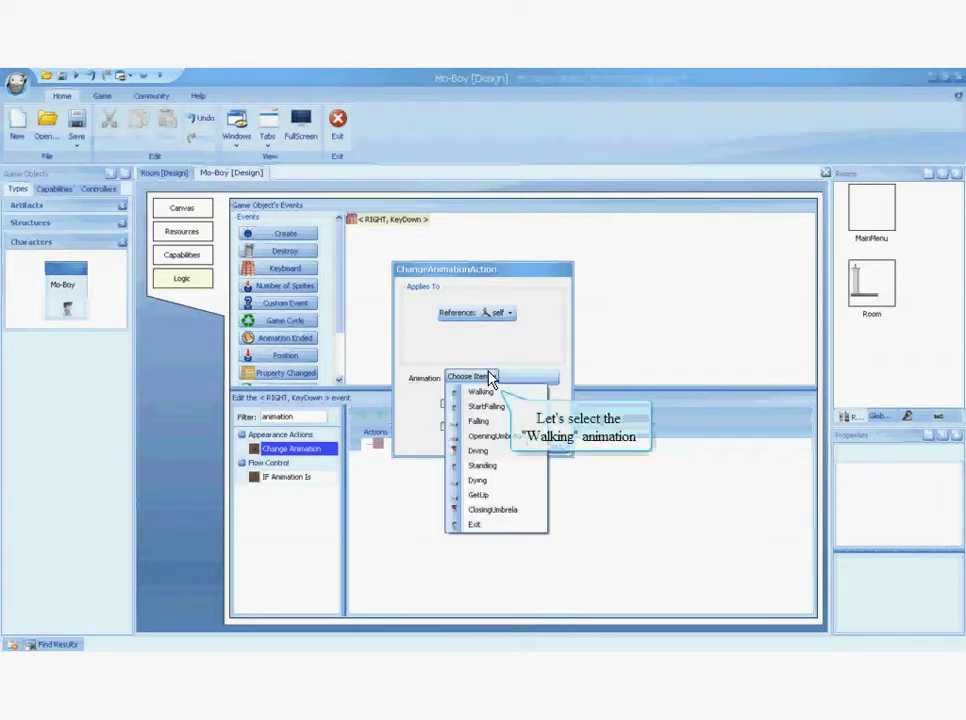
pyautogui.click(482, 391)
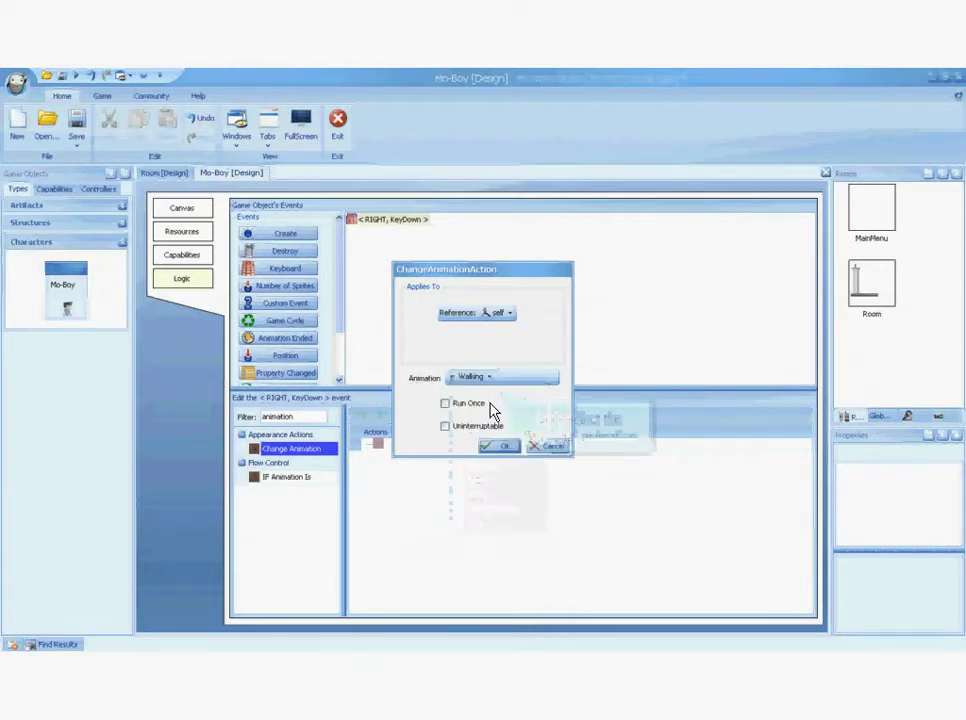
pyautogui.click(494, 447)
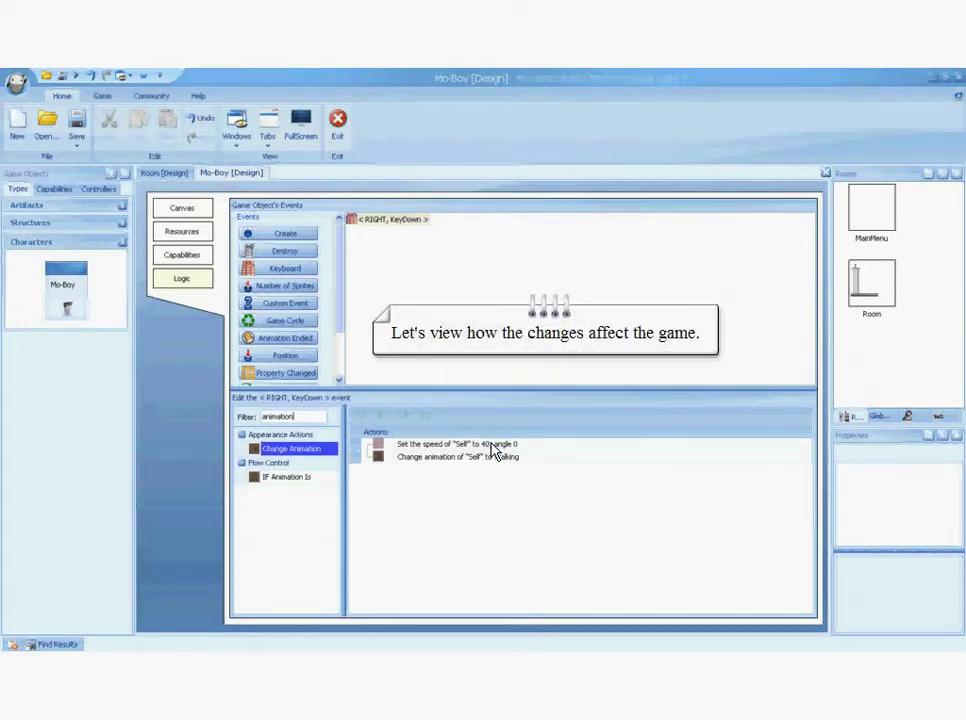
pyautogui.press('F5')
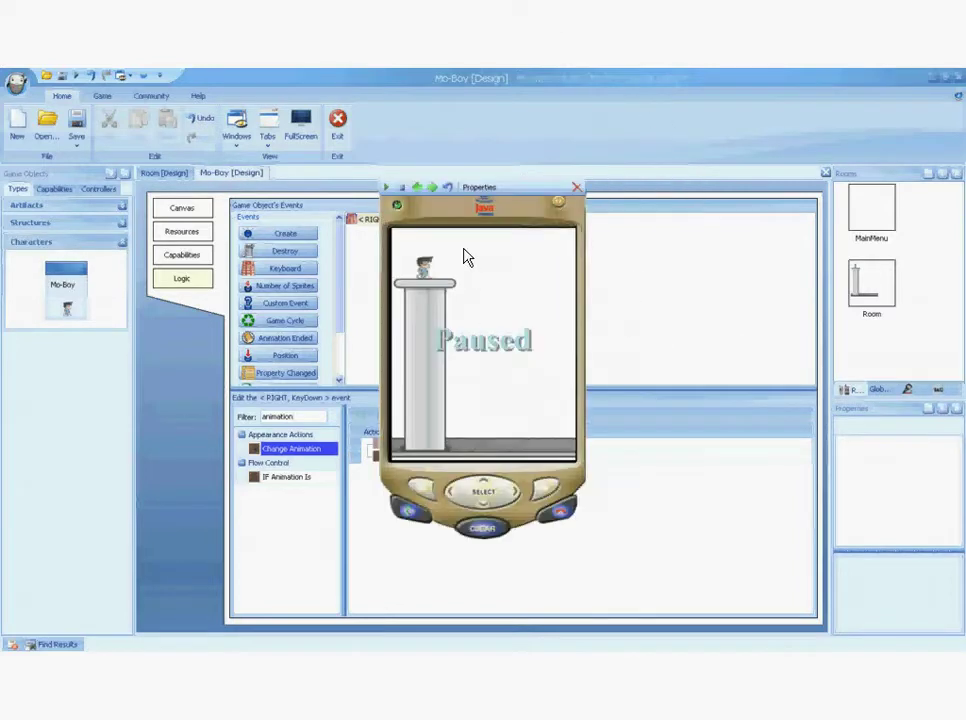
pyautogui.click(386, 189)
pyautogui.press('Right')
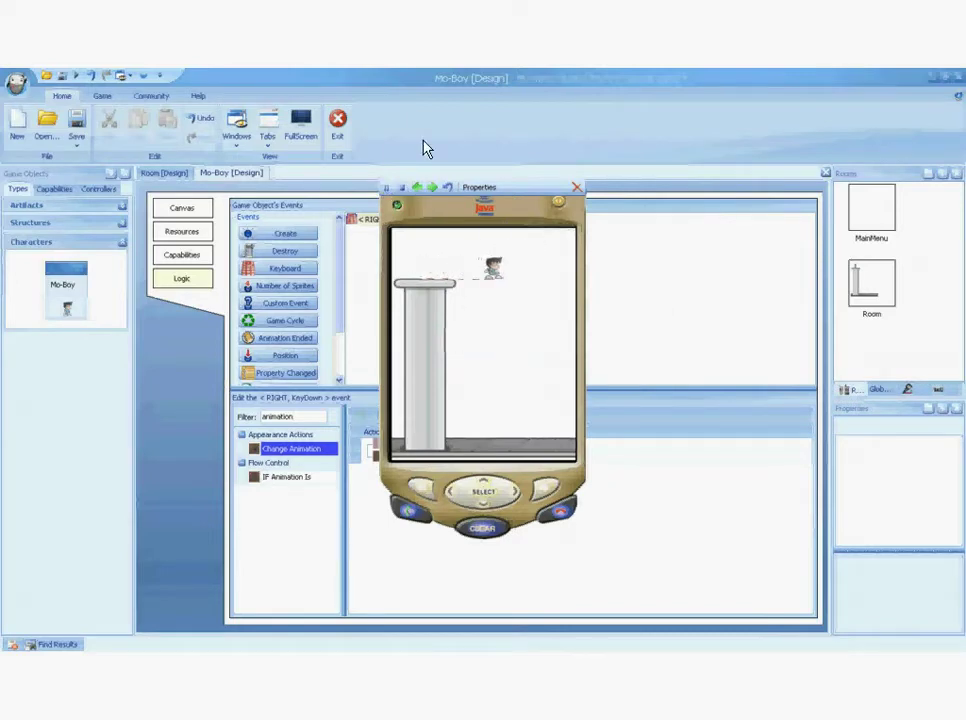
pyautogui.click(576, 187)
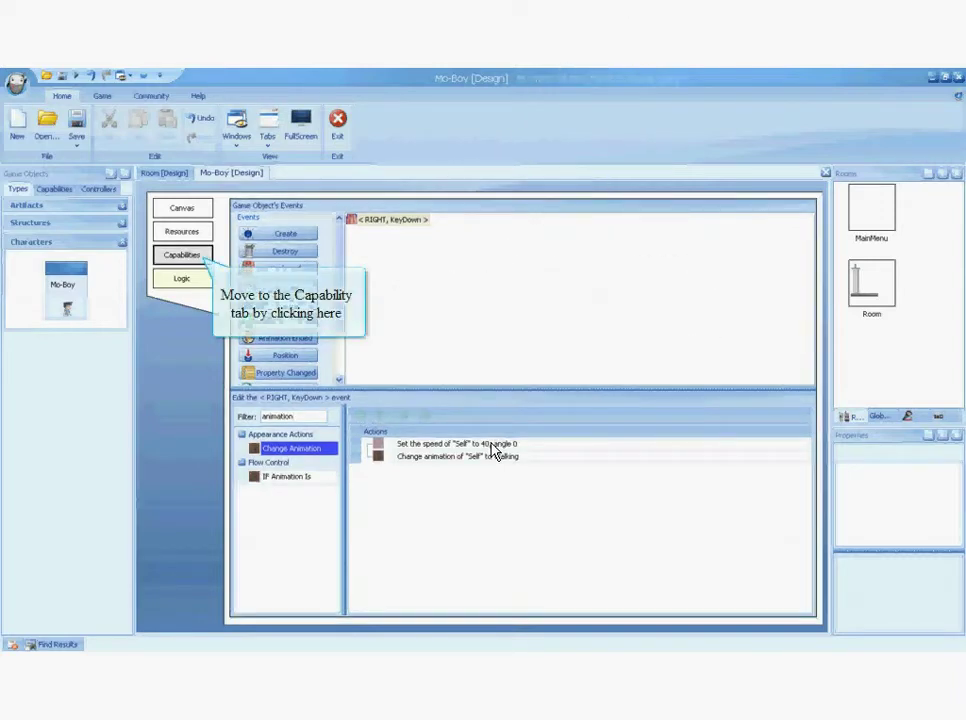
# - Add the Platform_Hero capability to Mo-Boy on his Capabilities tab
pyautogui.click(193, 258)
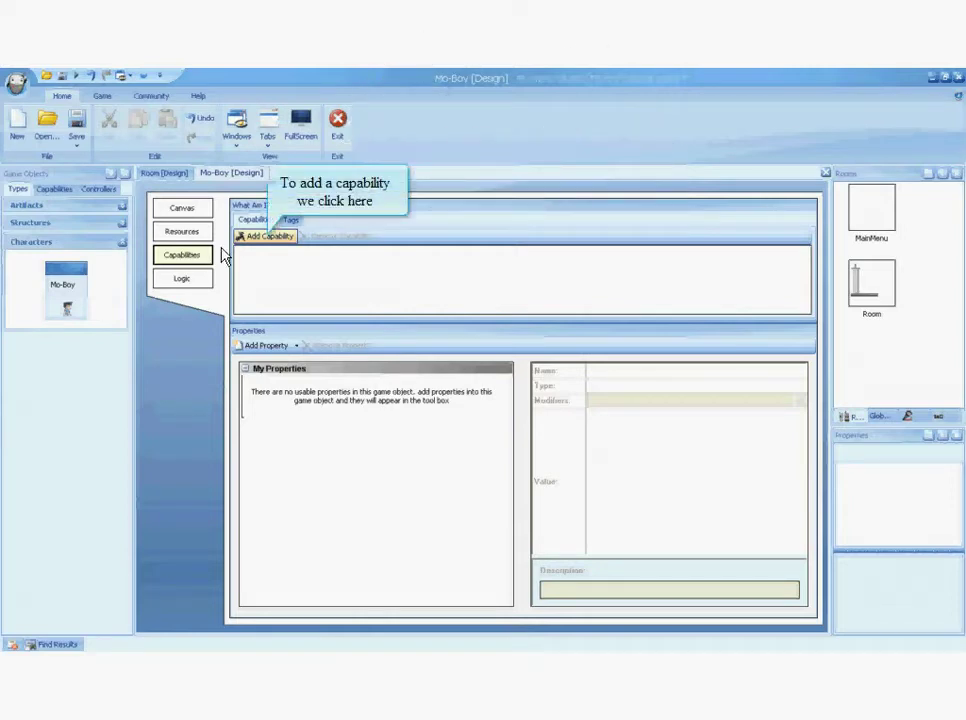
pyautogui.click(266, 237)
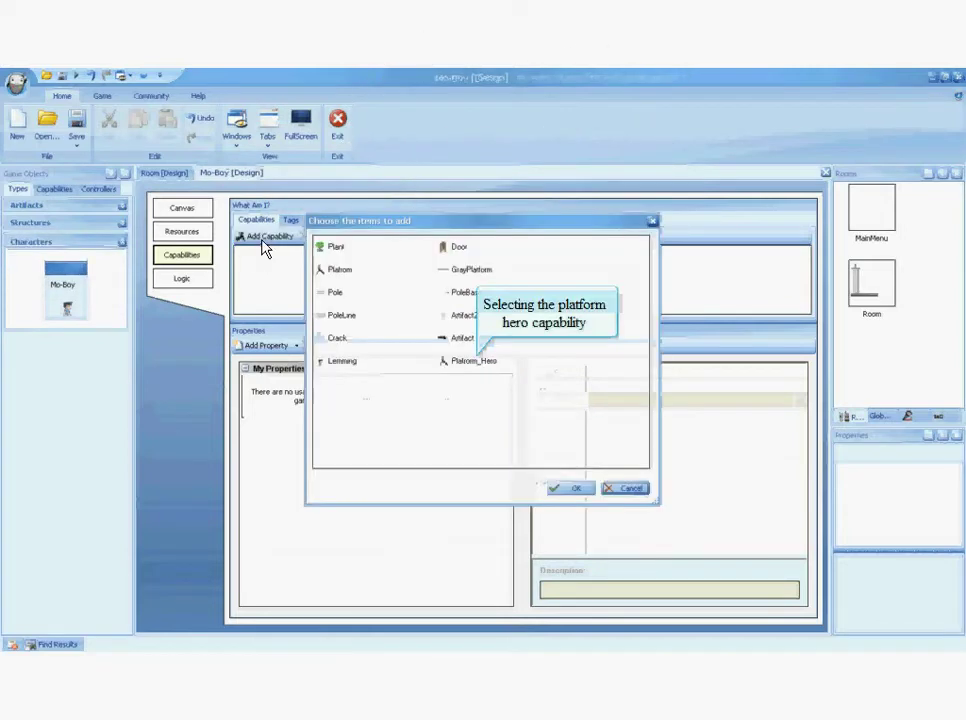
pyautogui.click(456, 362)
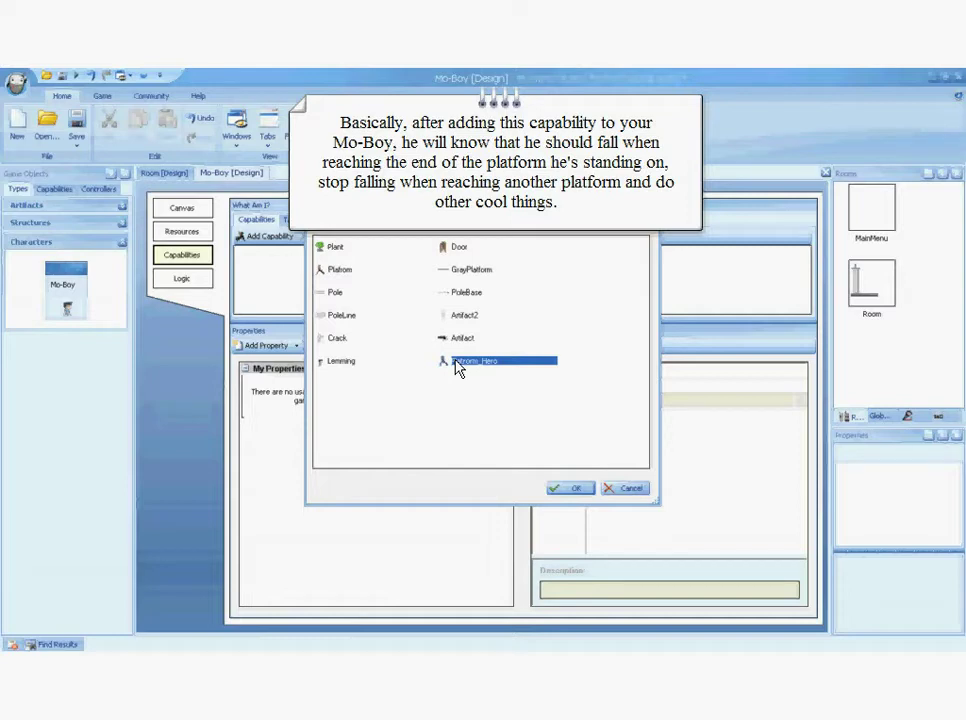
pyautogui.click(574, 488)
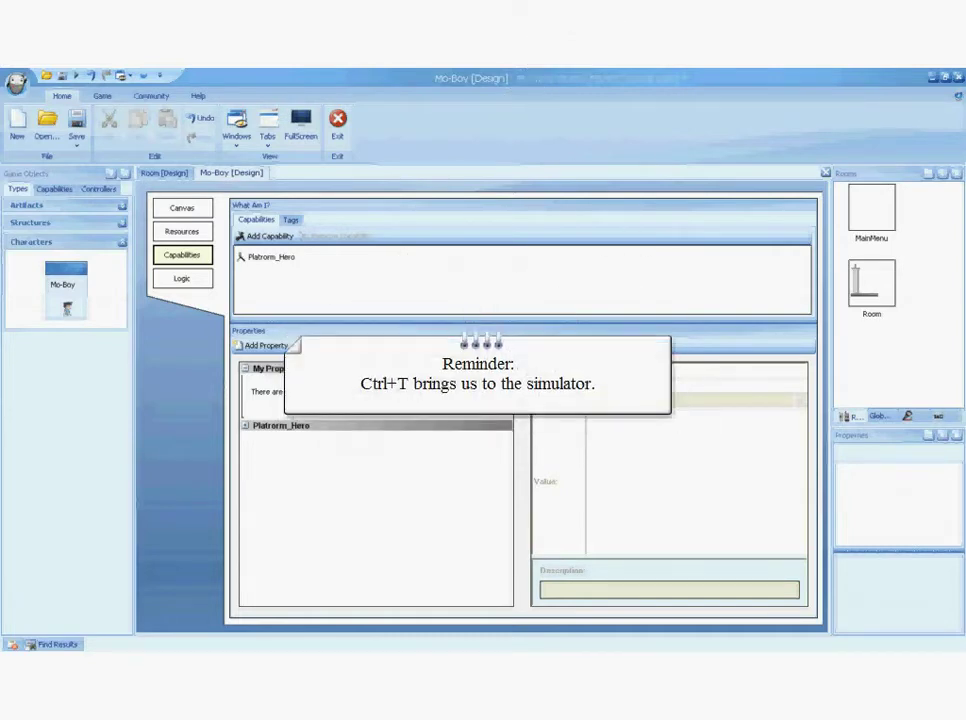
pyautogui.hotkey('ctrl', 't')
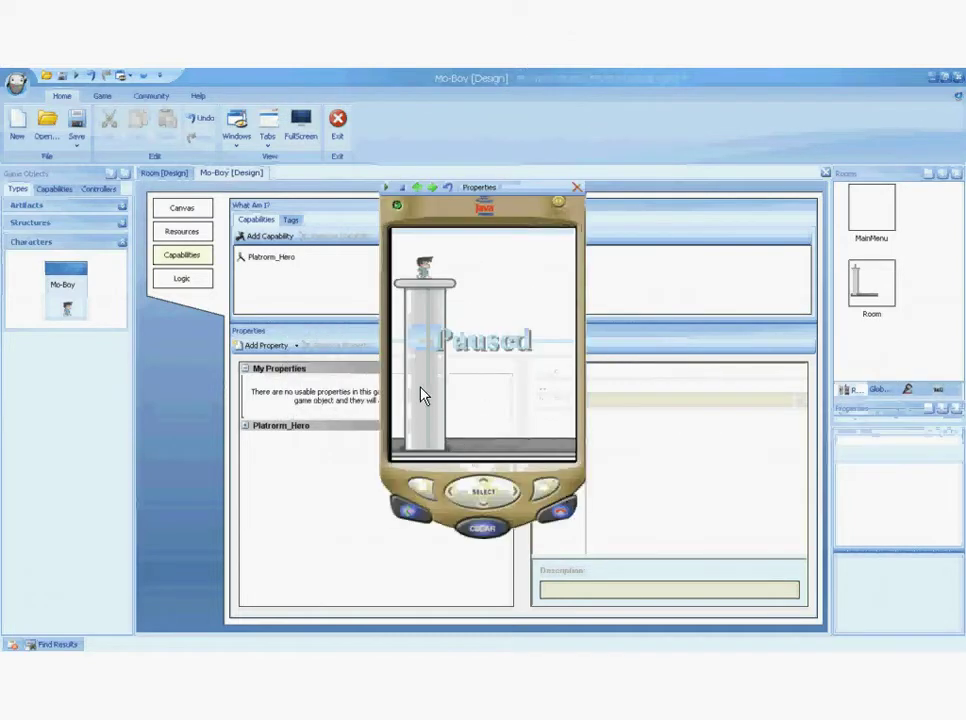
pyautogui.click(386, 187)
pyautogui.press('Right')
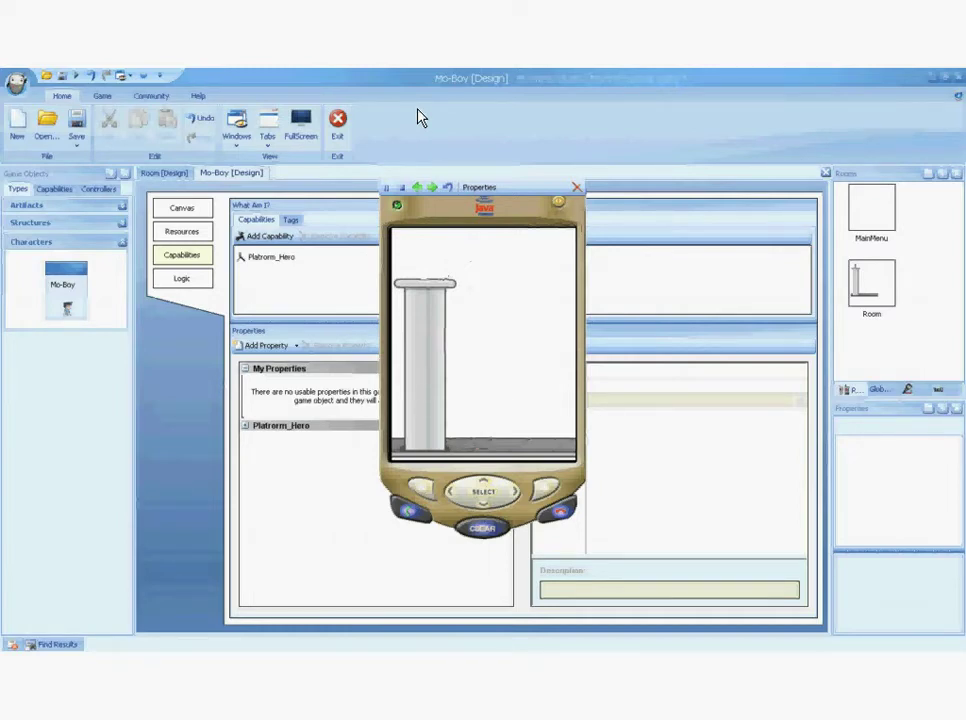
pyautogui.click(576, 187)
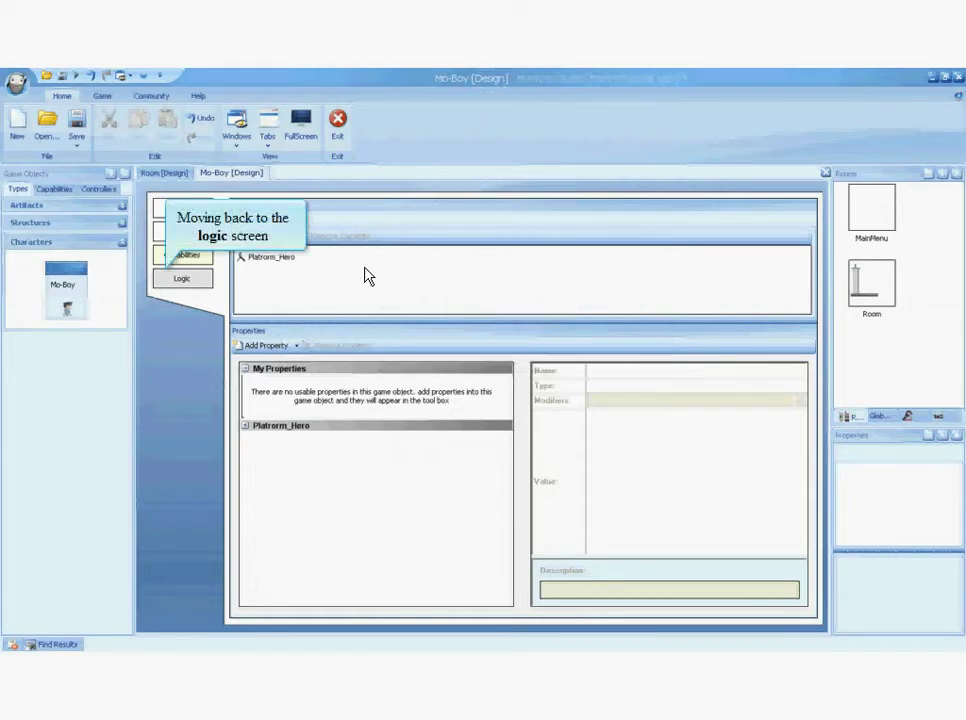
# - Create a FIRE KeyDown keyboard event on Mo-Boy's Logic page
pyautogui.click(167, 282)
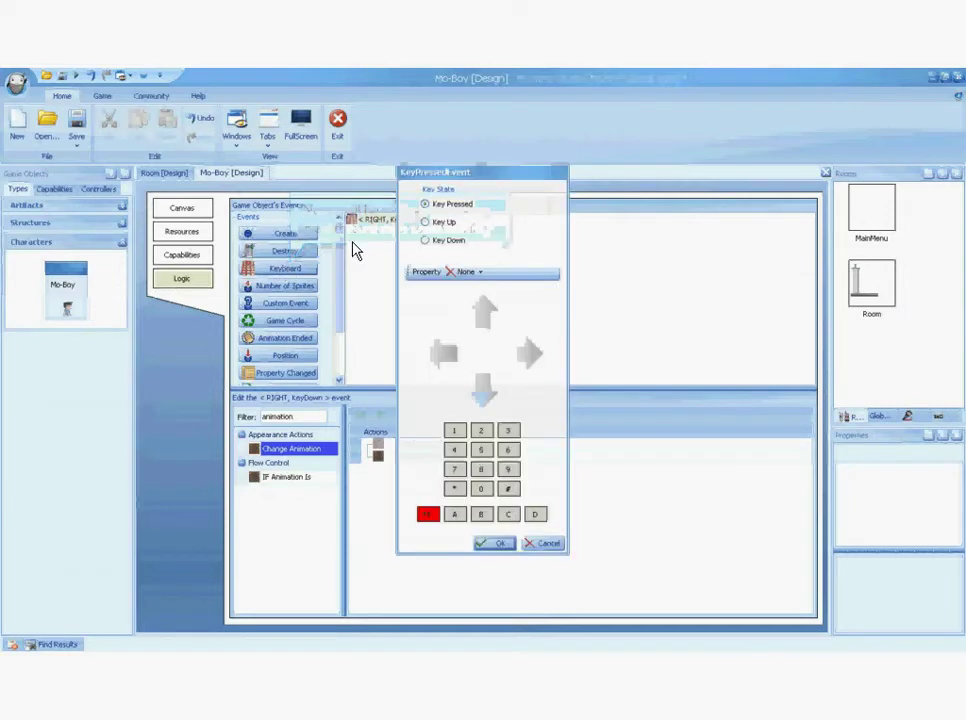
pyautogui.click(453, 242)
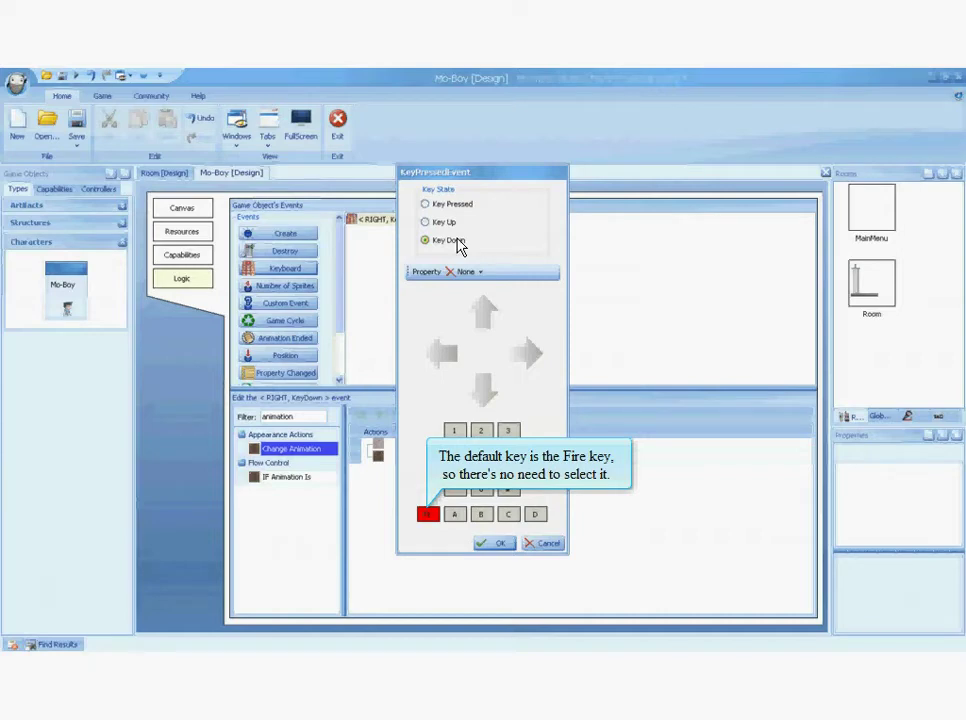
pyautogui.click(494, 543)
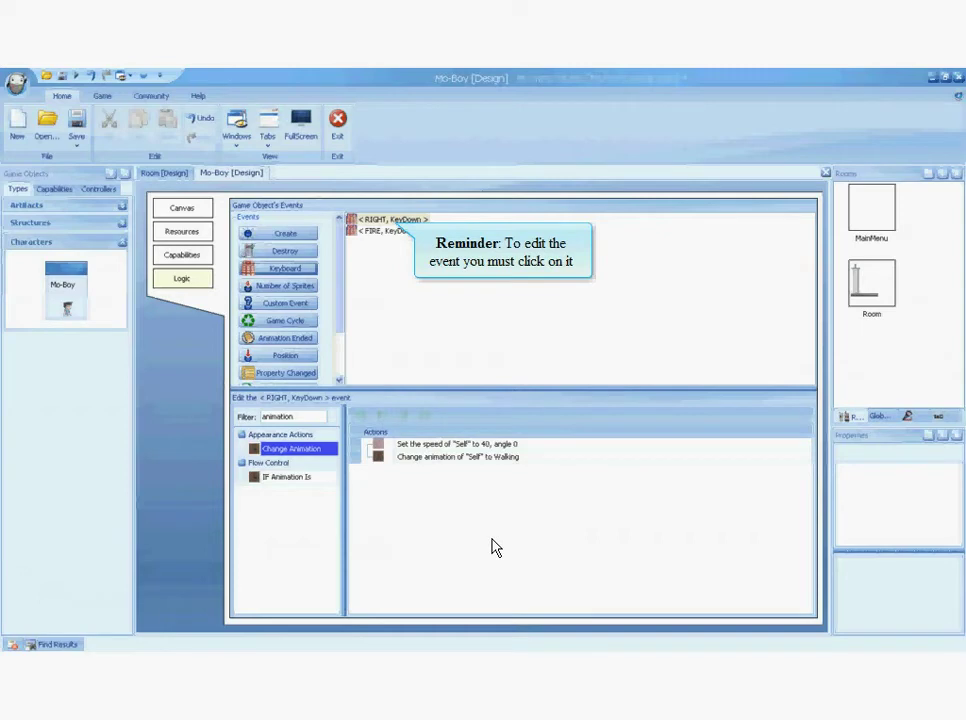
# - Give the FIRE event a Change Animation to OpeningUmbrella that runs only once
pyautogui.click(376, 235)
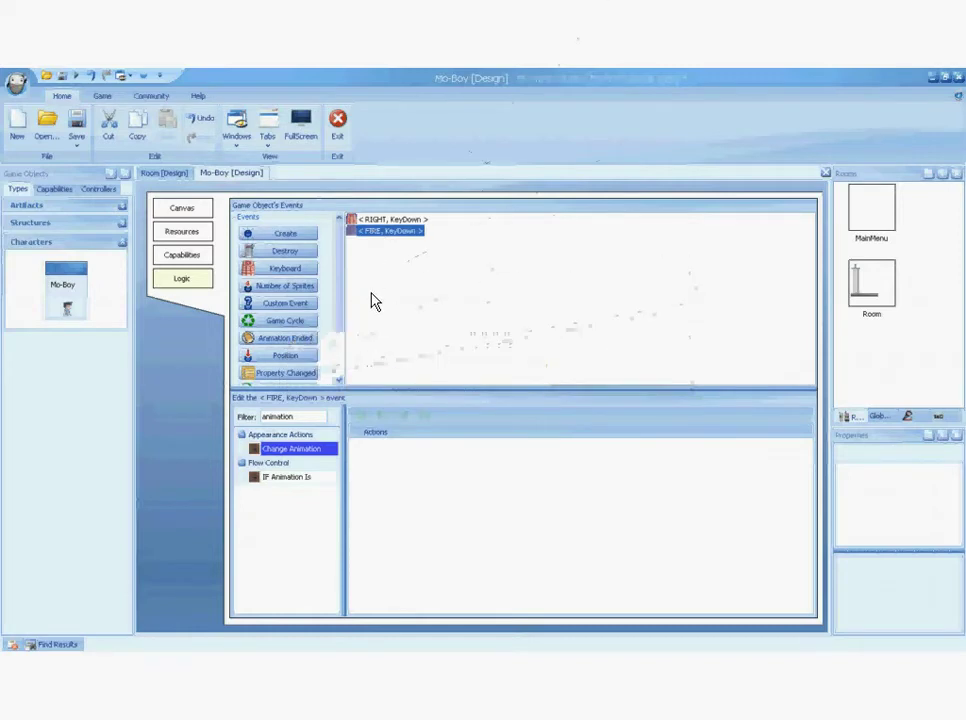
pyautogui.doubleClick(288, 455)
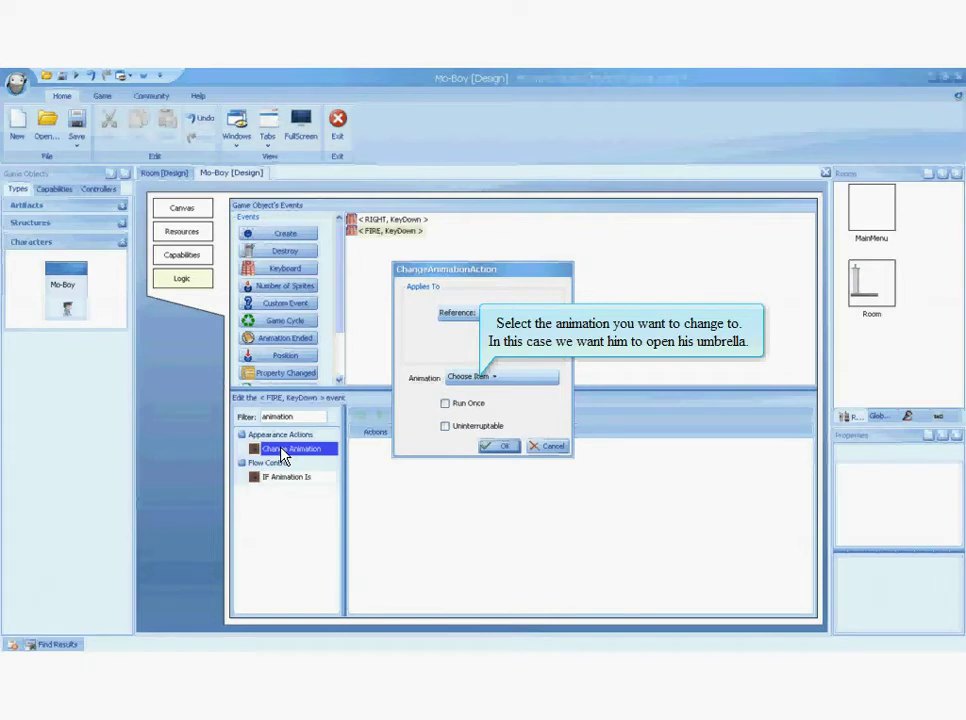
pyautogui.click(465, 378)
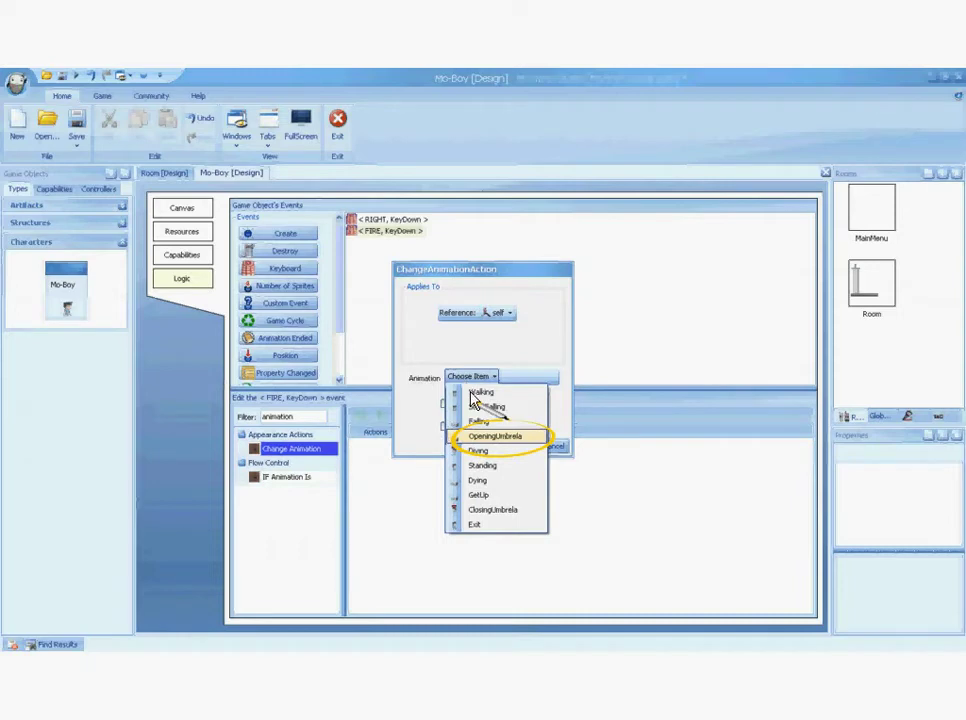
pyautogui.click(474, 437)
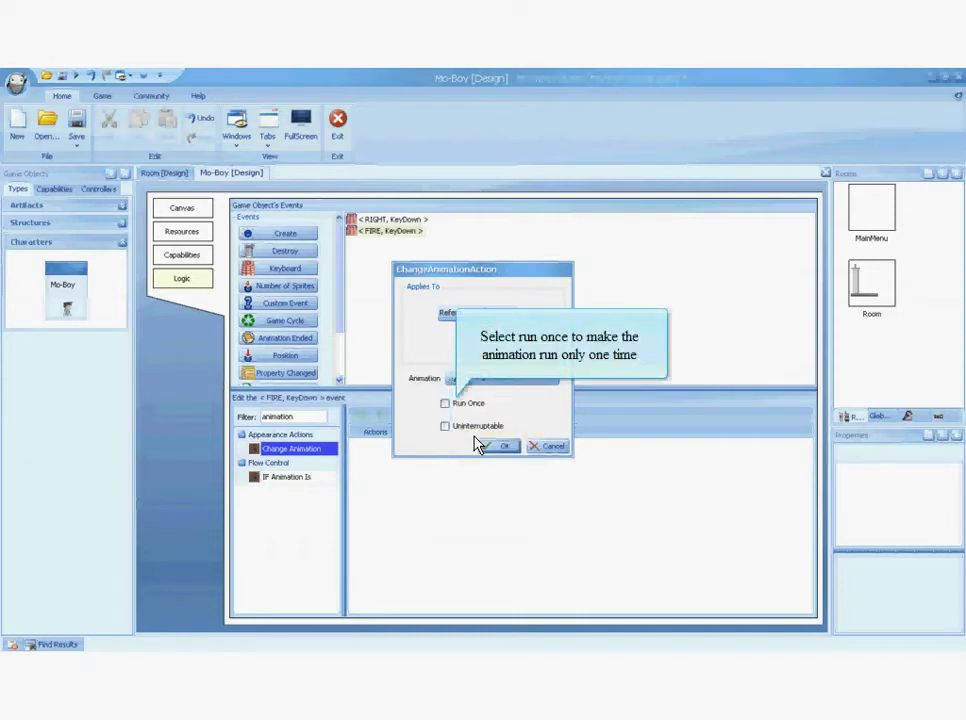
pyautogui.click(452, 405)
pyautogui.click(498, 446)
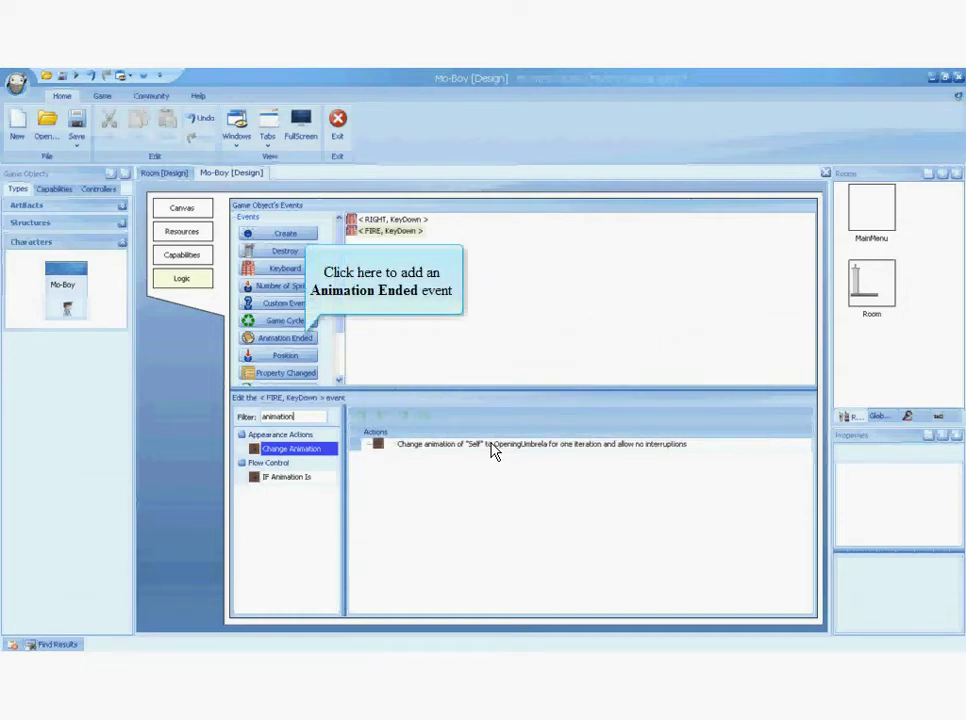
# - Add an Animation Ended event for Mo-Boy that watches the OpeningUmbrella animation
pyautogui.click(284, 339)
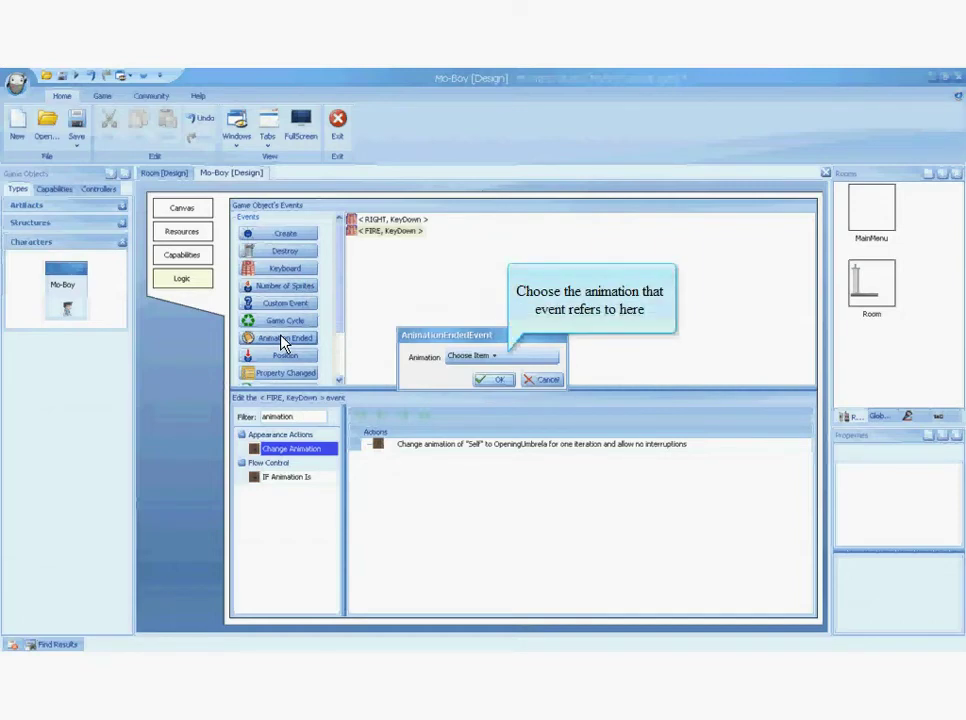
pyautogui.click(470, 357)
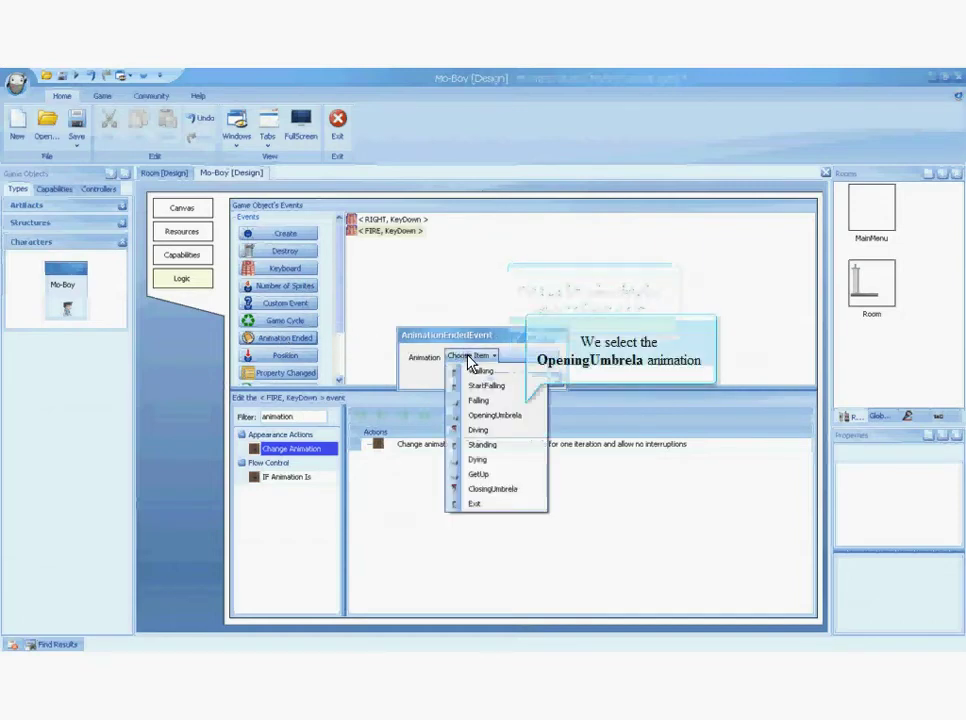
pyautogui.click(480, 414)
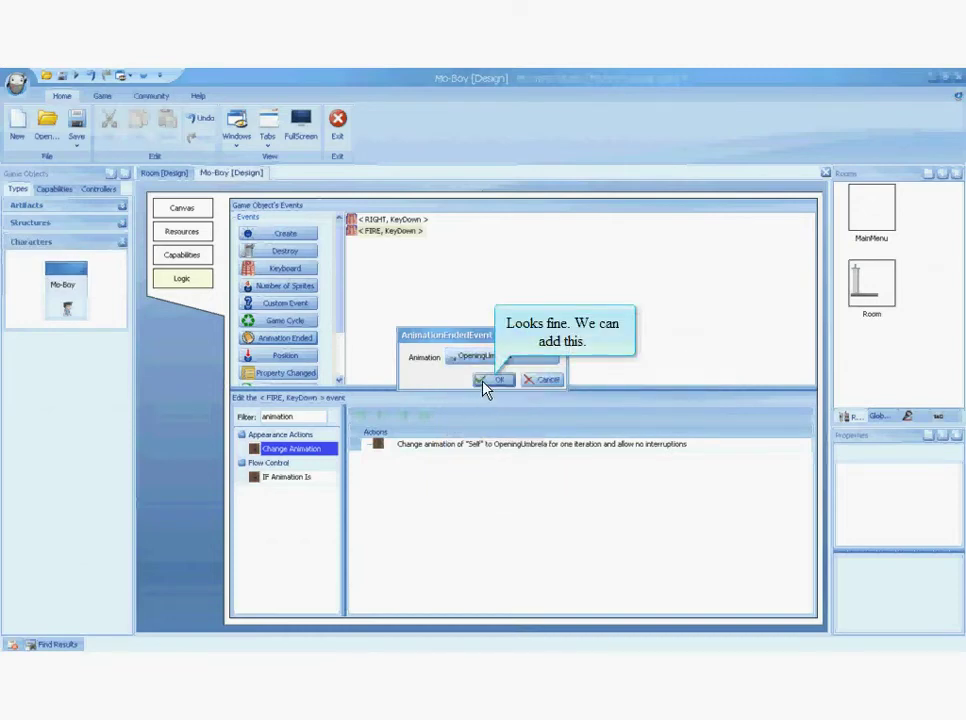
pyautogui.click(484, 381)
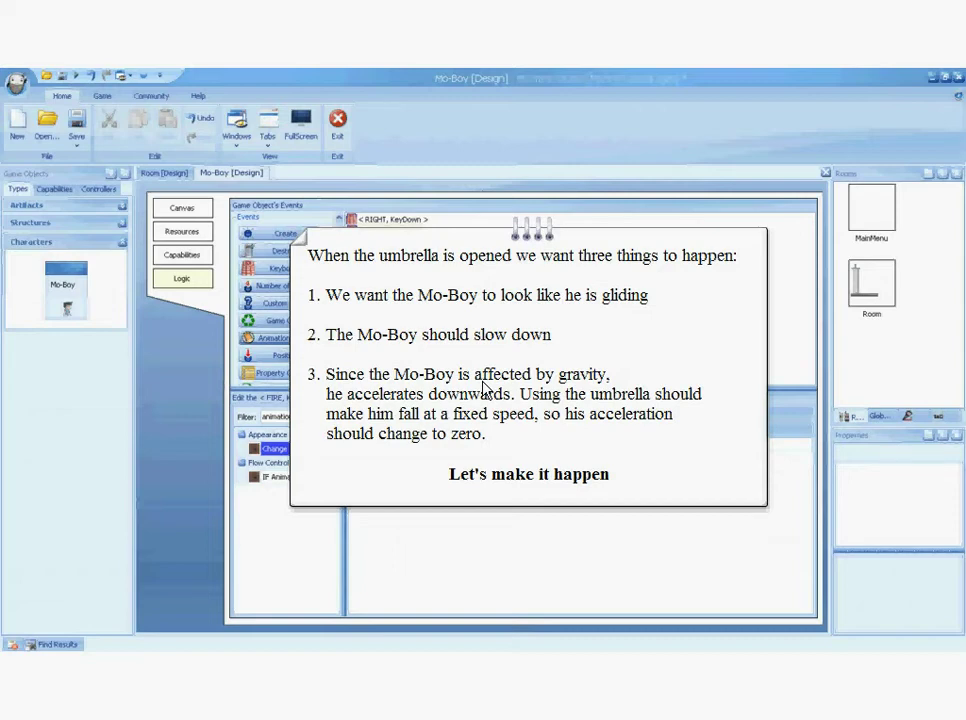
# - In the OpeningUmbrella Ended event, change Mo-Boy's animation to Diving
pyautogui.click(437, 245)
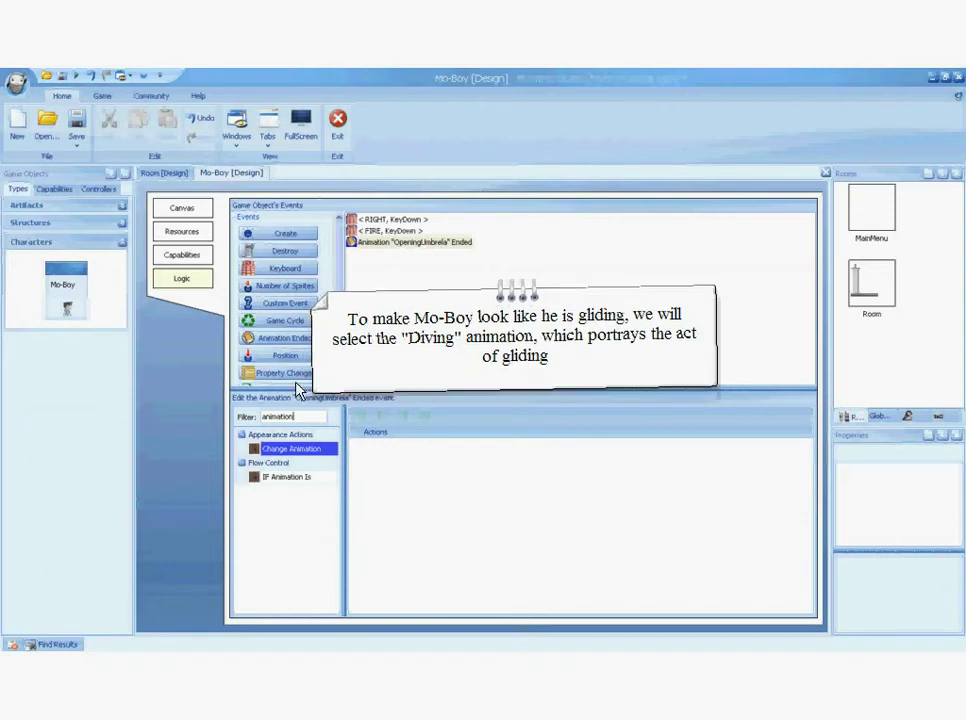
pyautogui.doubleClick(298, 446)
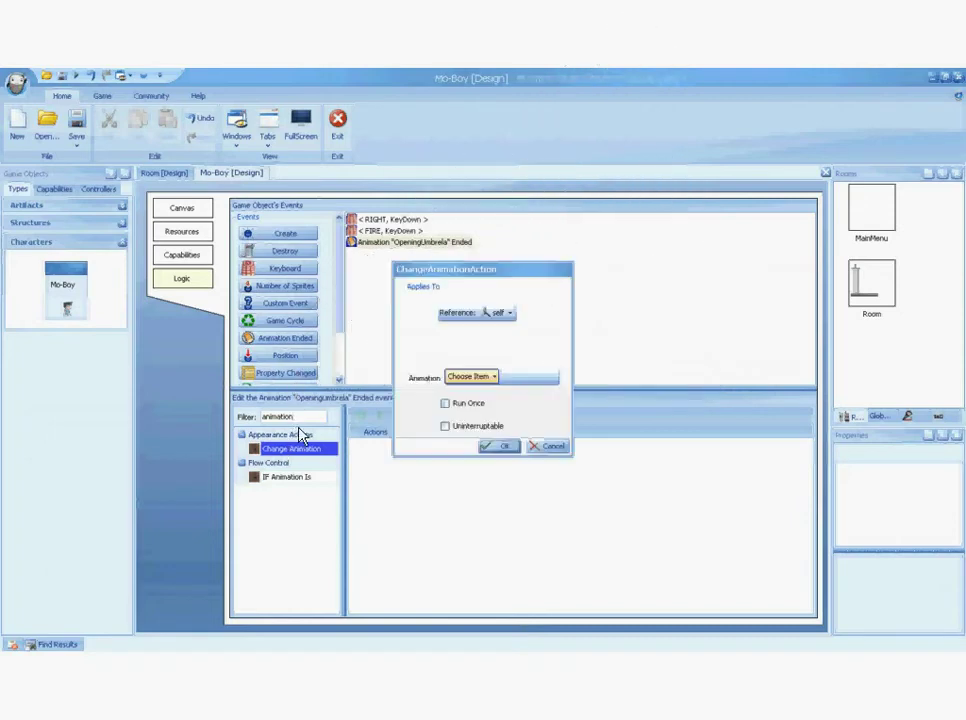
pyautogui.click(452, 377)
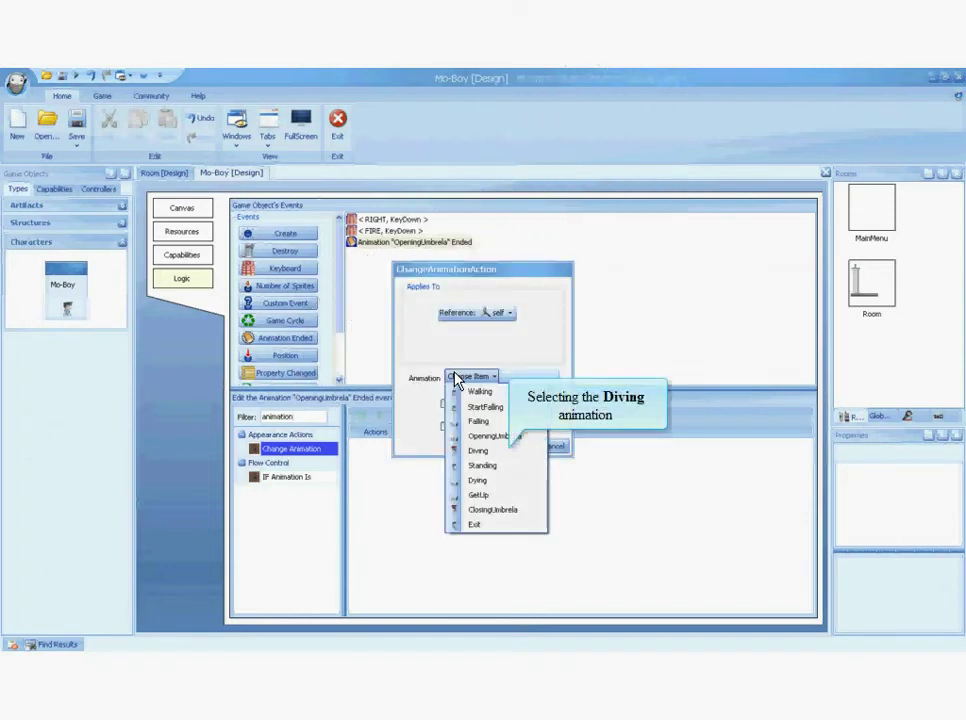
pyautogui.click(480, 451)
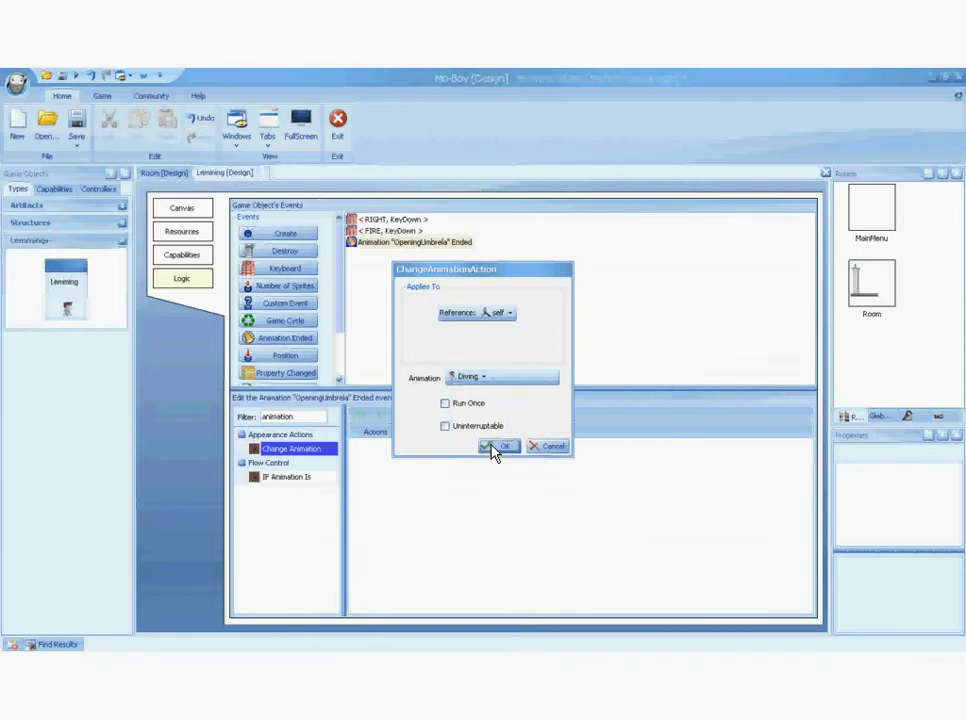
pyautogui.click(497, 447)
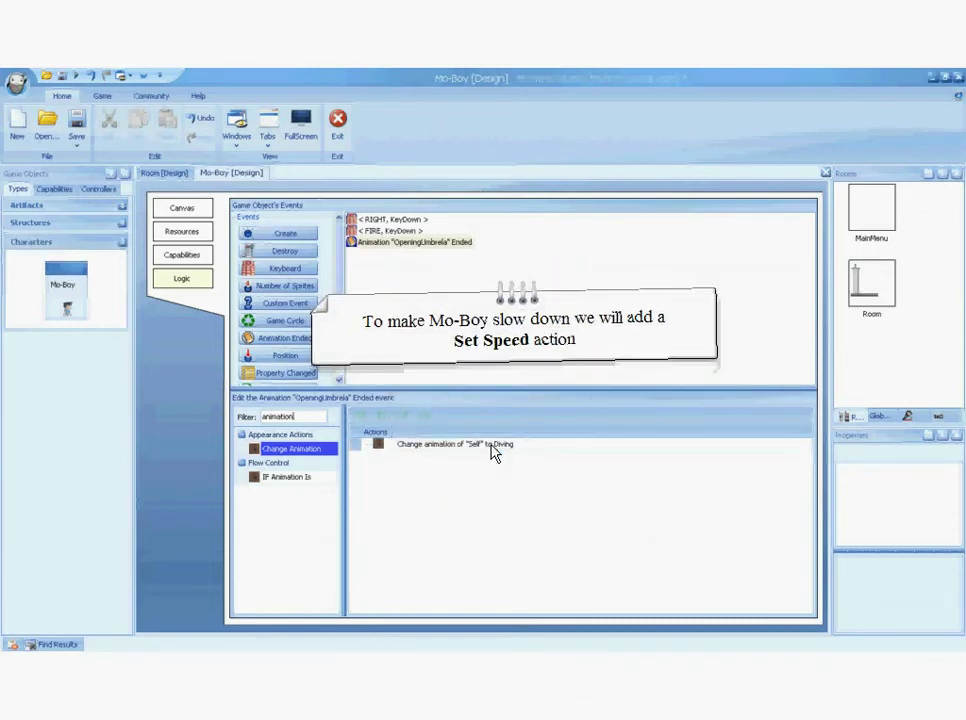
# - Add a Set Speed action with size 40 at direction 270 to the event
pyautogui.doubleClick(307, 418)
pyautogui.write('speed')
pyautogui.moveTo(278, 462); pyautogui.dragTo(360, 425)
pyautogui.click(474, 427)
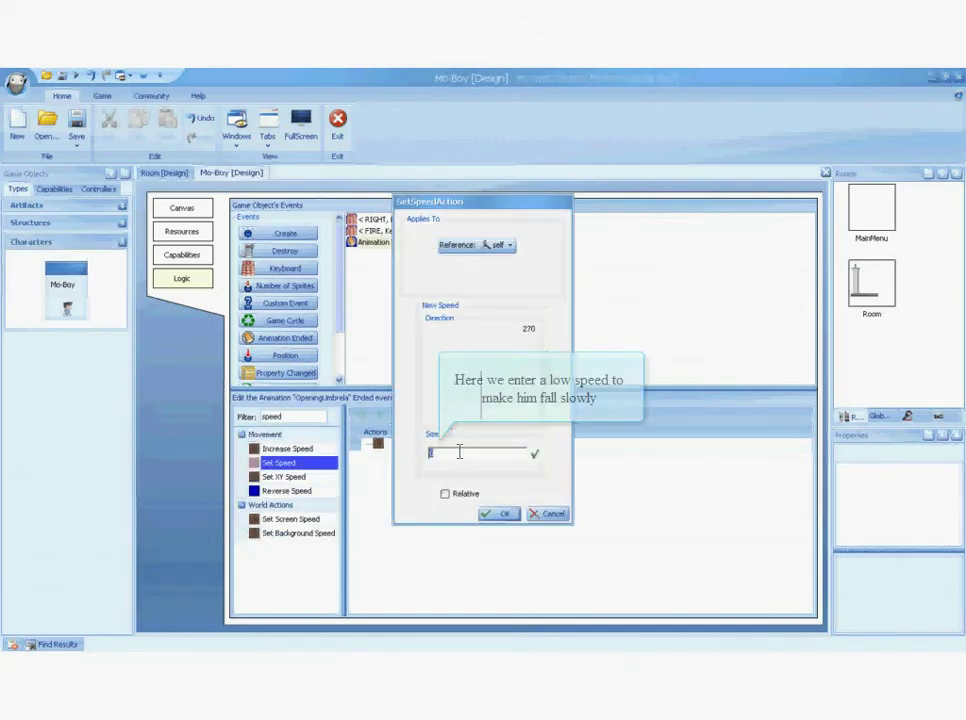
pyautogui.write('40')
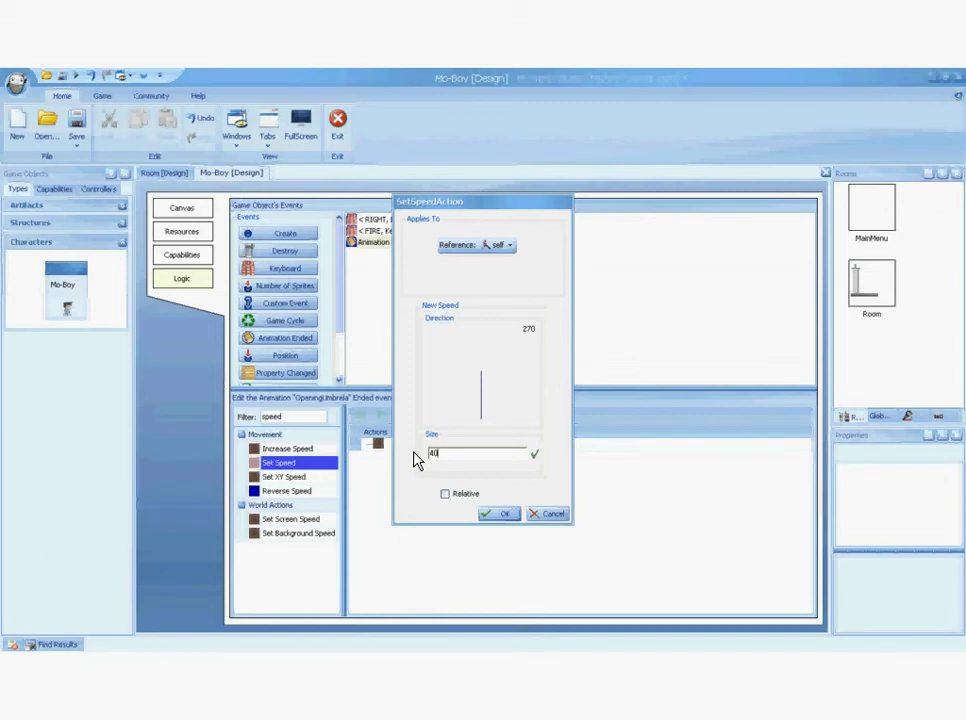
pyautogui.click(506, 513)
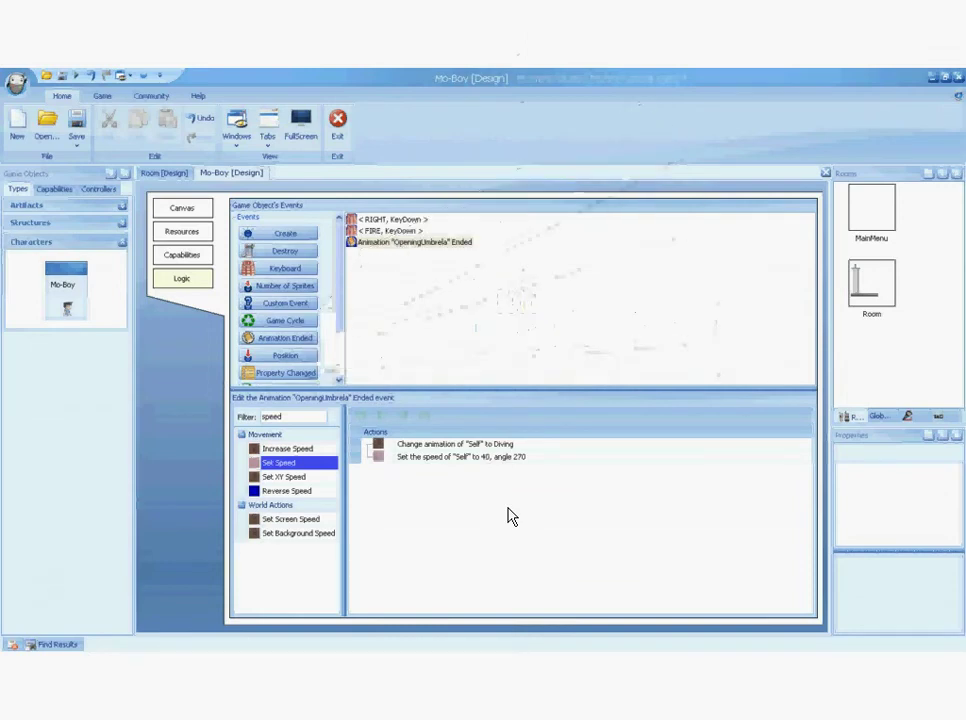
# - Add an Accelerate action with size 0 at angle 0 to the OpeningUmbrella Ended event
pyautogui.doubleClick(310, 422)
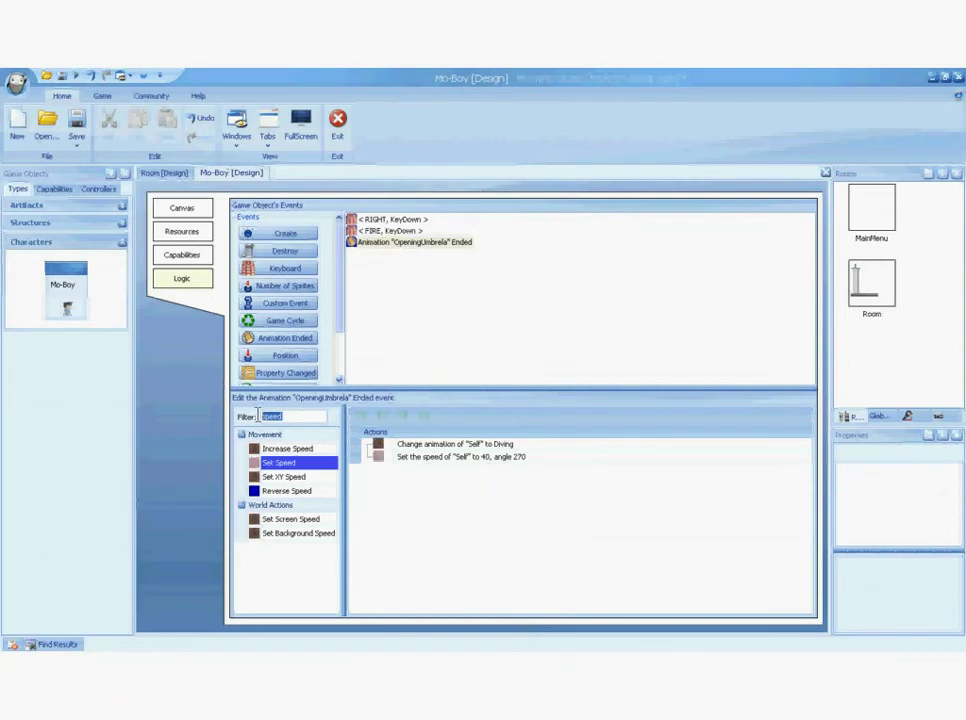
pyautogui.write('acc')
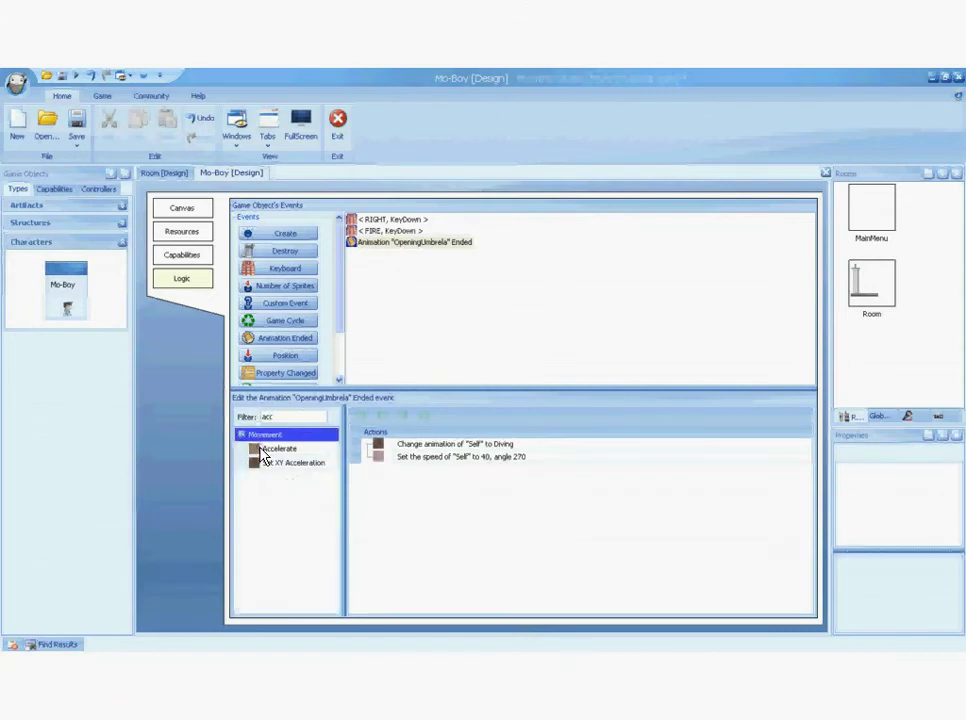
pyautogui.doubleClick(264, 449)
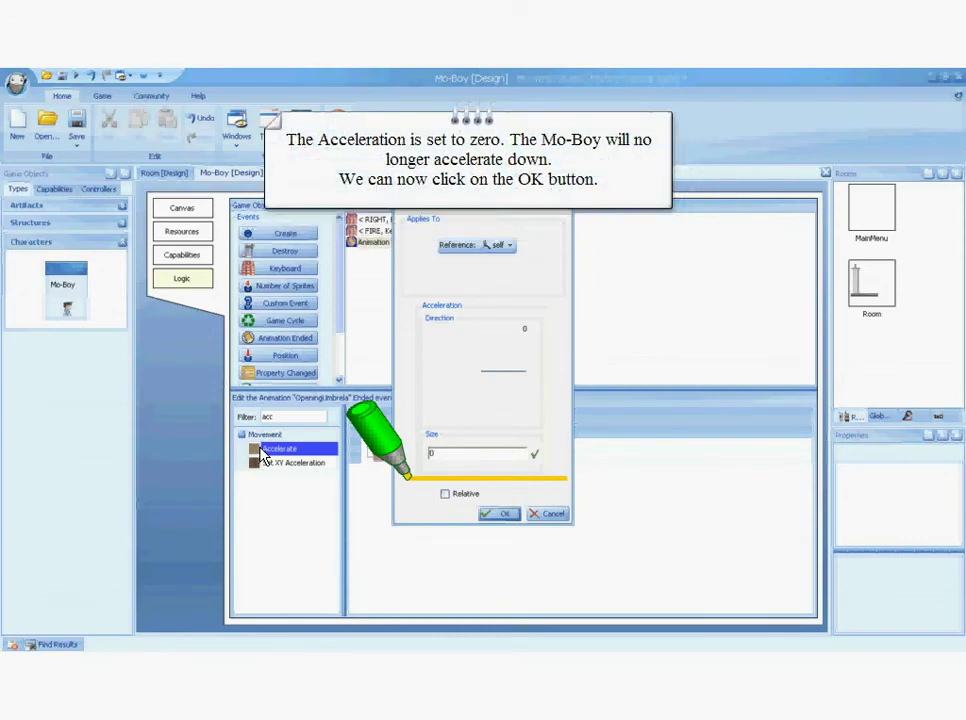
pyautogui.click(500, 514)
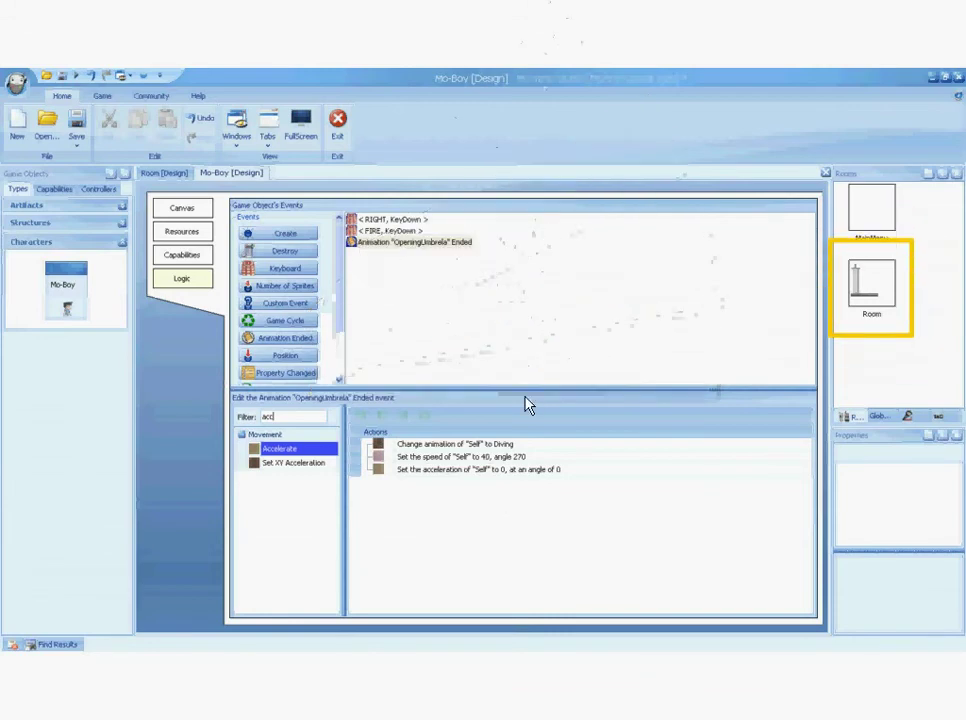
pyautogui.click(881, 291)
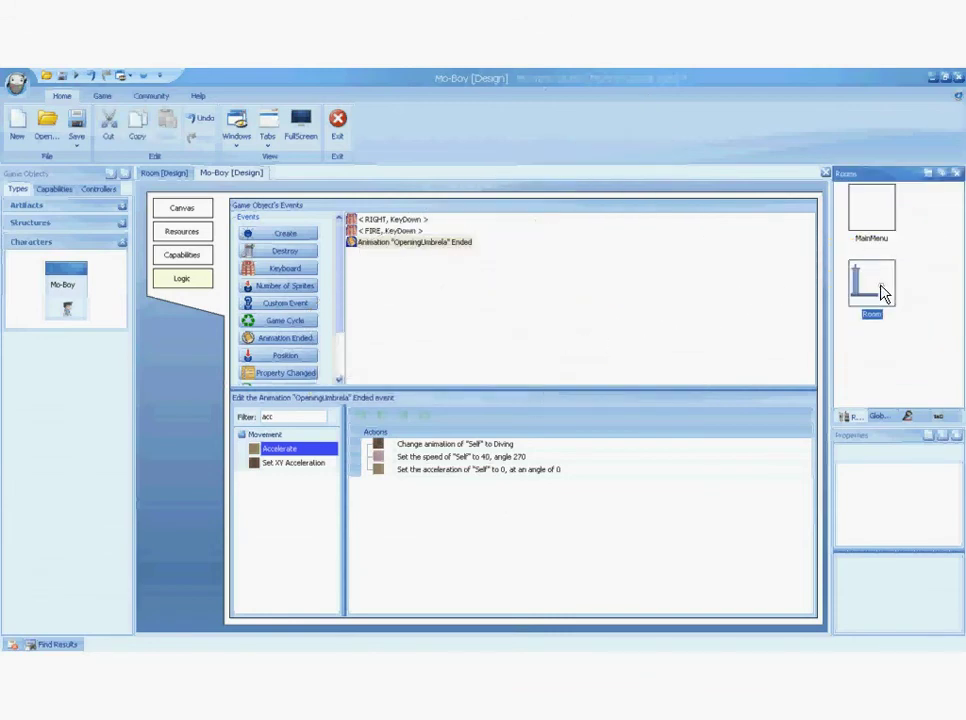
# - Open the Room design and place two plants side by side on the floor
pyautogui.doubleClick(881, 291)
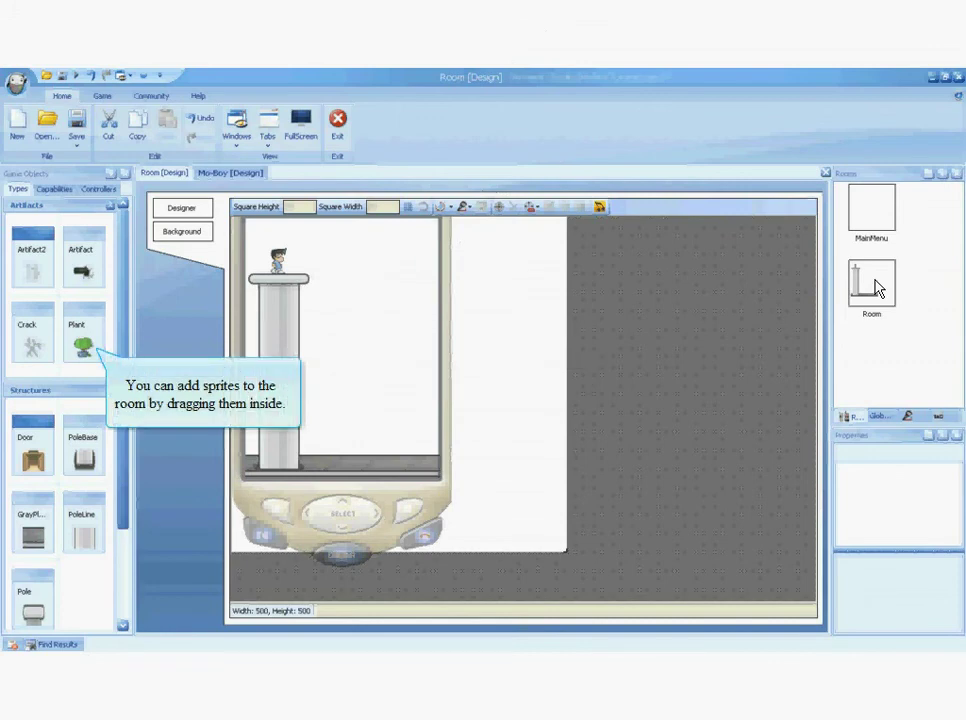
pyautogui.moveTo(78, 308); pyautogui.dragTo(352, 444)
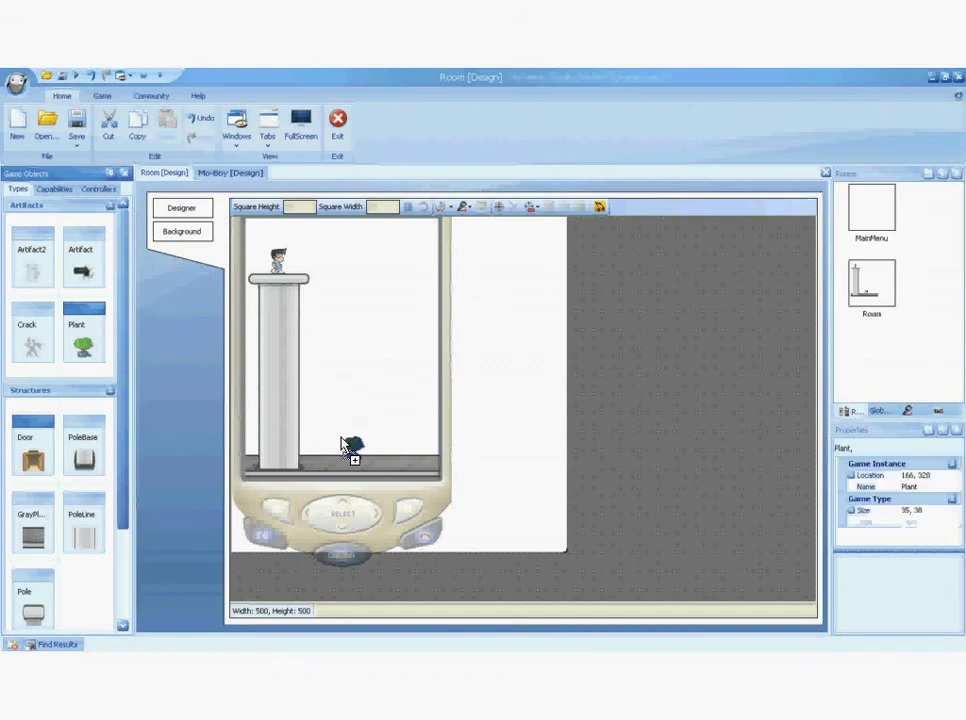
pyautogui.moveTo(78, 313); pyautogui.dragTo(332, 449)
pyautogui.moveTo(395, 446); pyautogui.dragTo(366, 451)
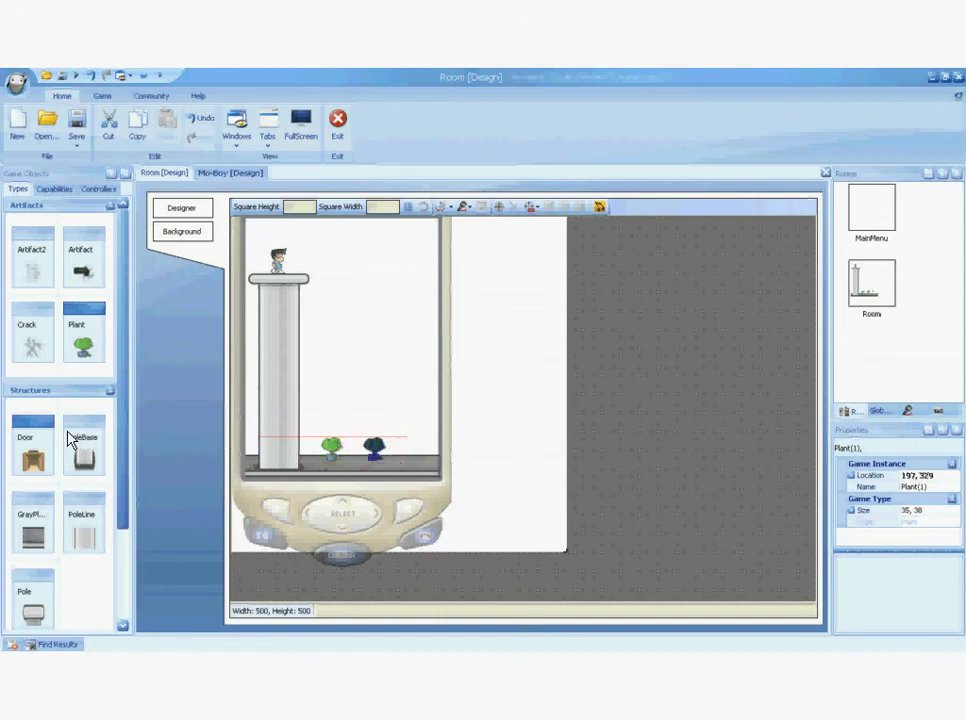
# - Add a door, an artifact beside the pole and a crack on the pole
pyautogui.moveTo(36, 428); pyautogui.dragTo(408, 412)
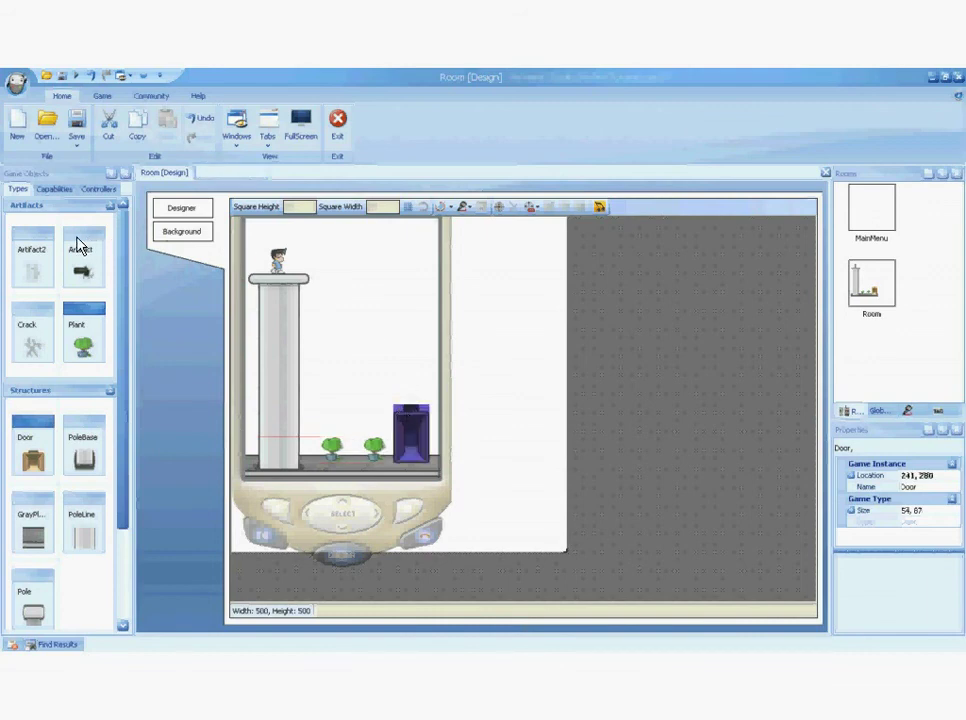
pyautogui.moveTo(82, 248); pyautogui.dragTo(182, 430)
pyautogui.moveTo(250, 443); pyautogui.dragTo(254, 442)
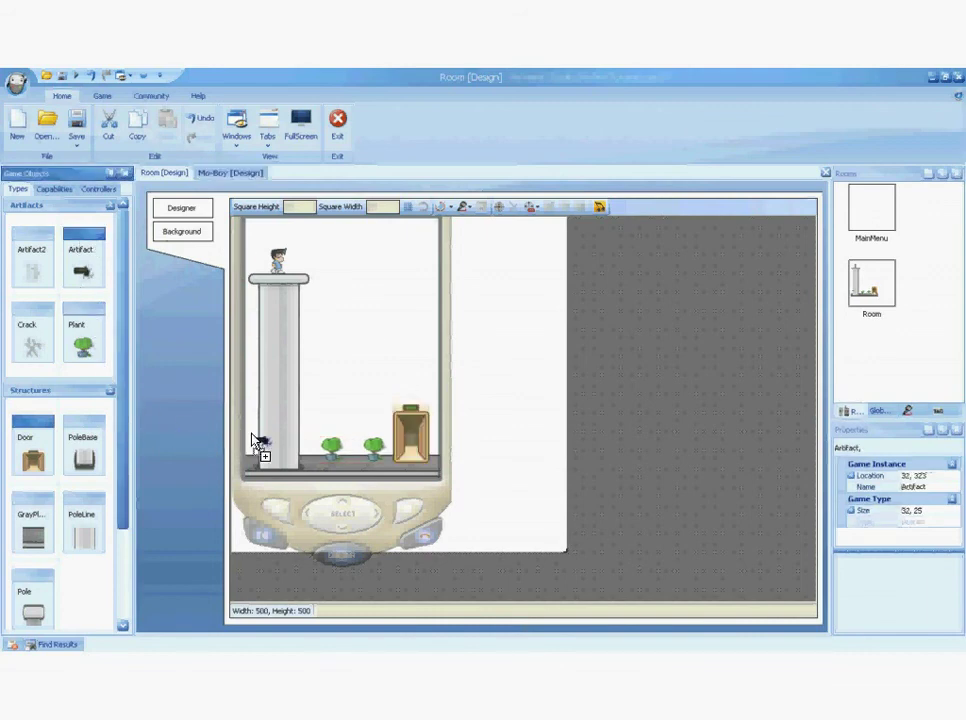
pyautogui.moveTo(40, 315); pyautogui.dragTo(266, 349)
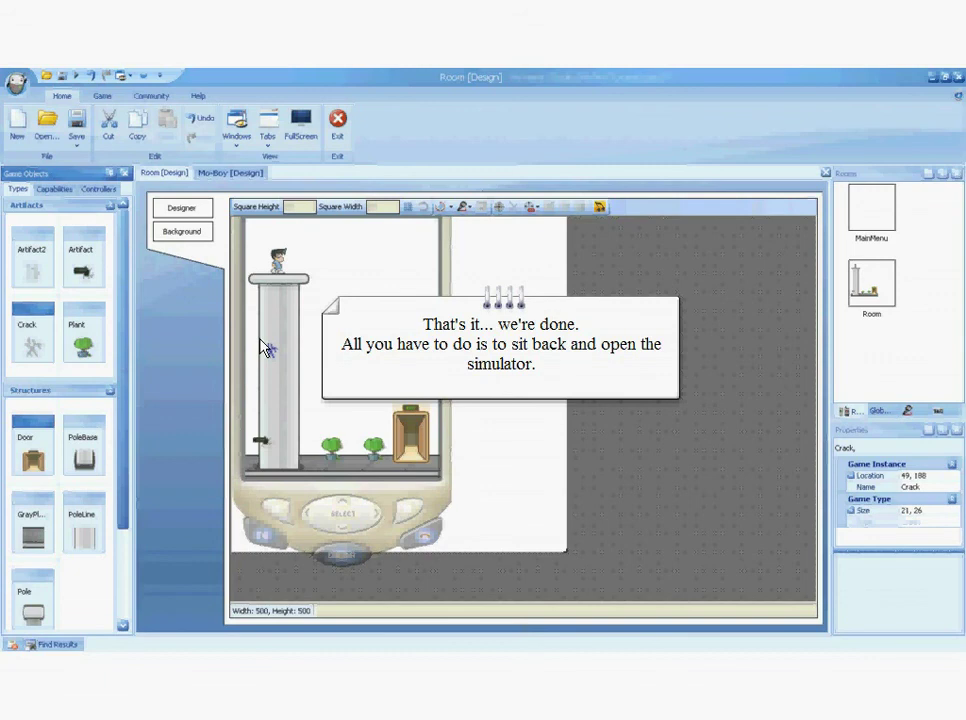
pyautogui.press('F5')
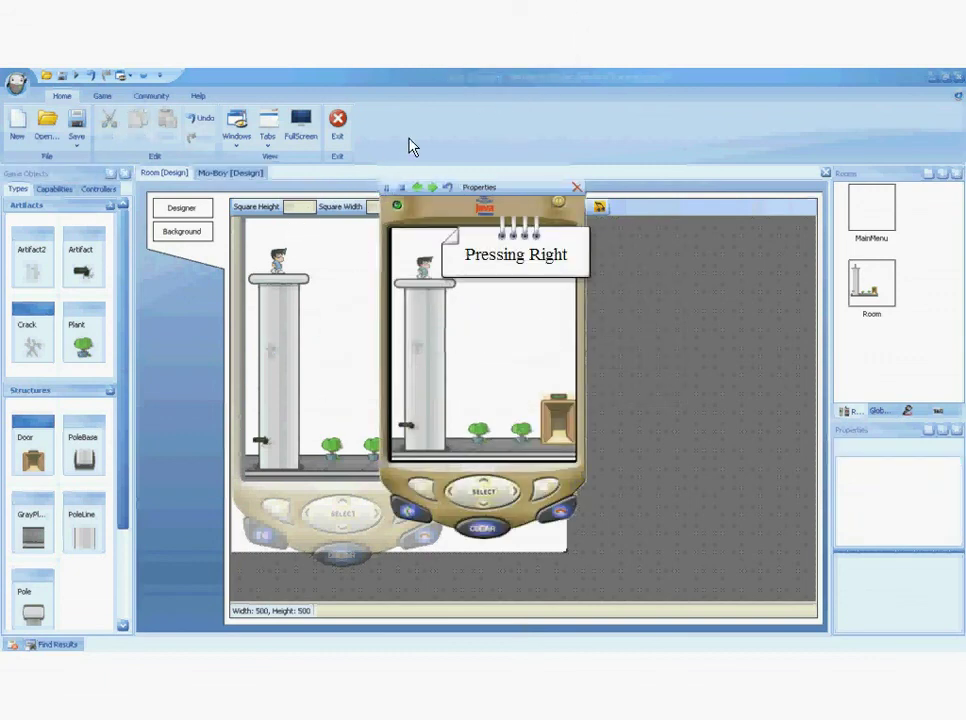
# - Walk Mo-Boy off the pole, open his umbrella to glide down, and walk to the door
pyautogui.press('Right')
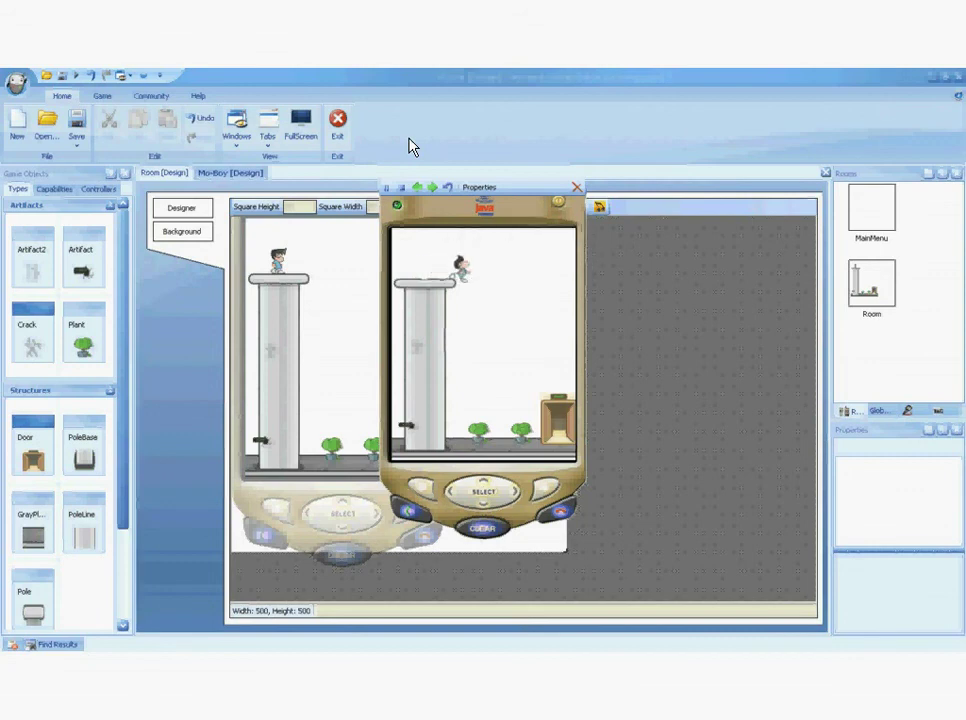
pyautogui.press('Return')
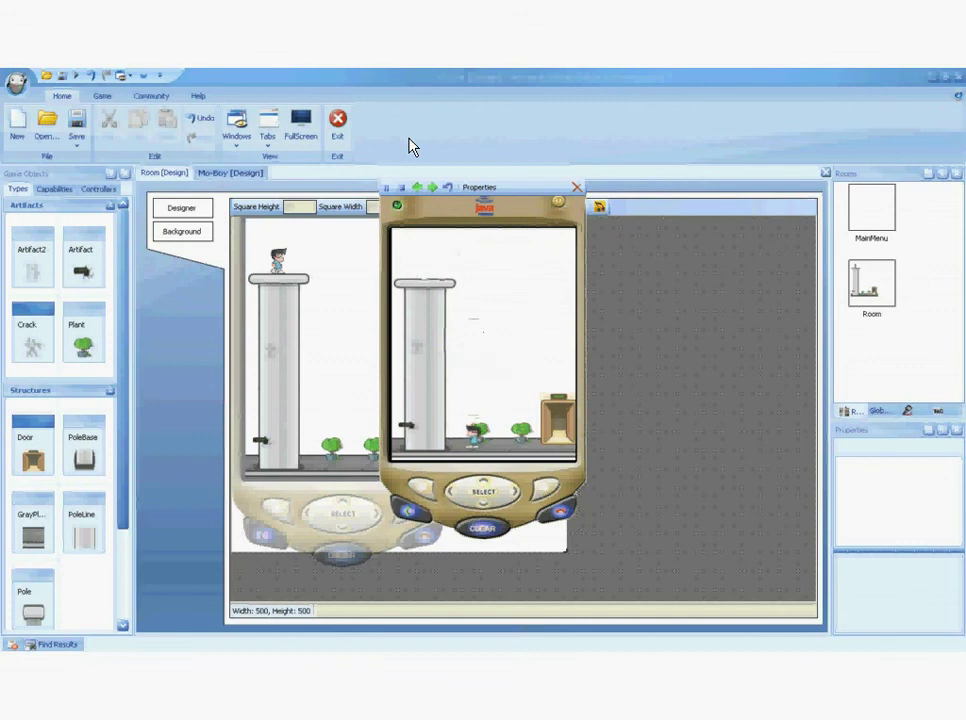
pyautogui.press('Right')
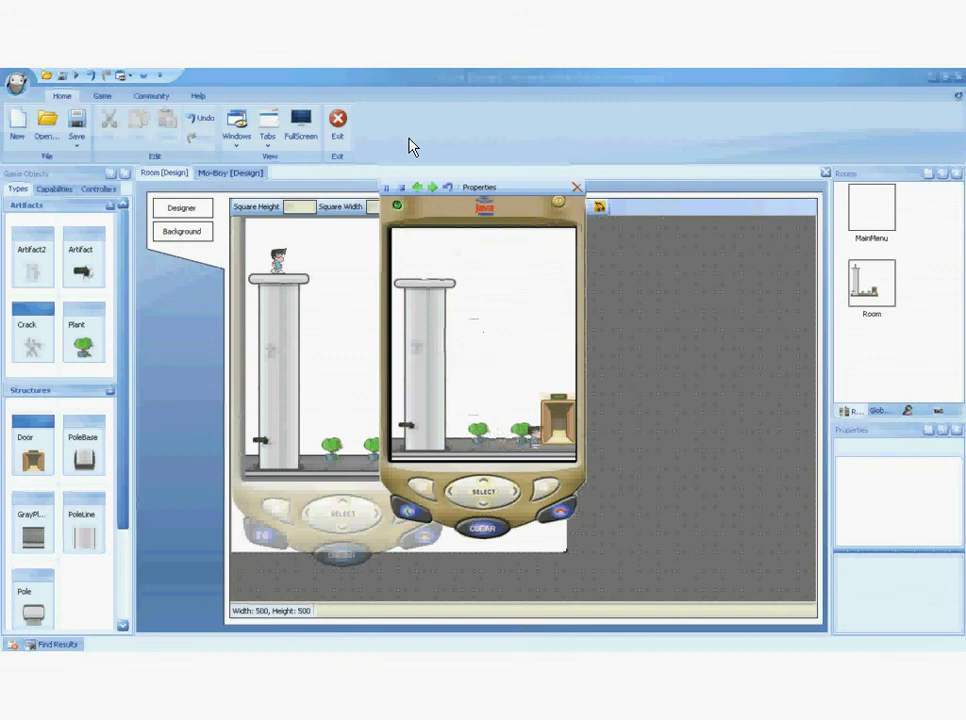